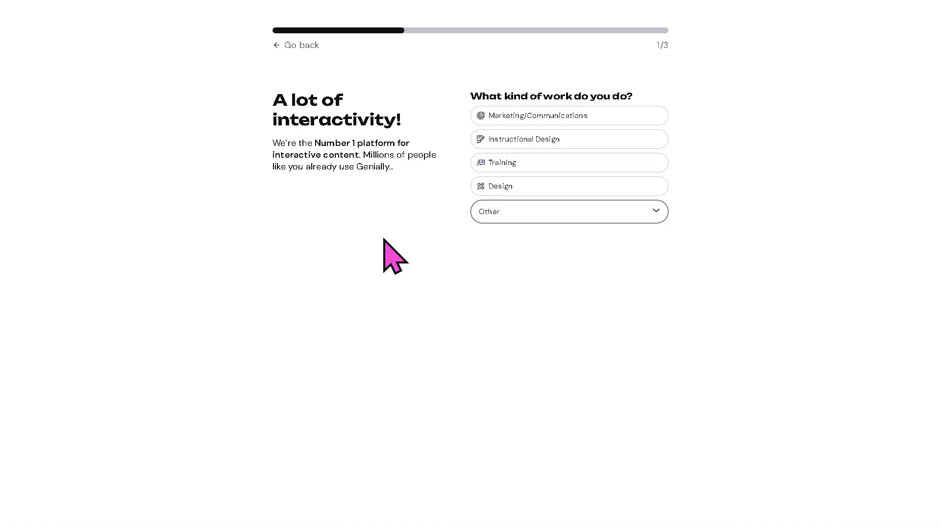
# Step: Answer the onboarding questions with Training as your work and Freelance as your workplace
pyautogui.click(566, 161)
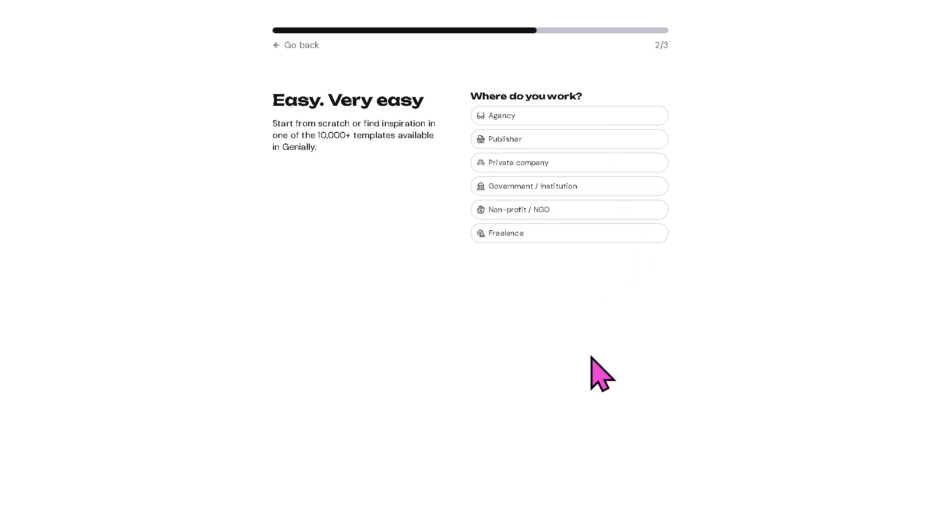
pyautogui.click(537, 234)
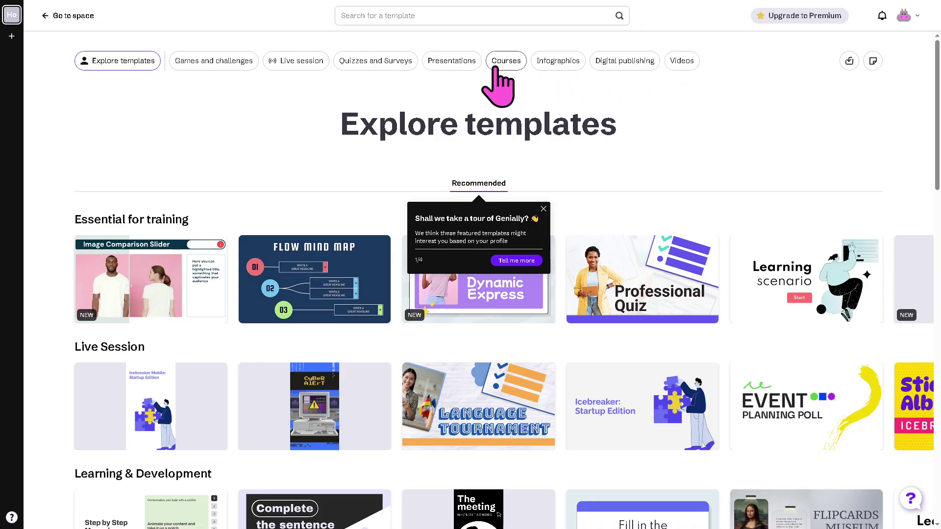
# Step: Filter the Explore templates page to show only Presentations templates
pyautogui.click(460, 78)
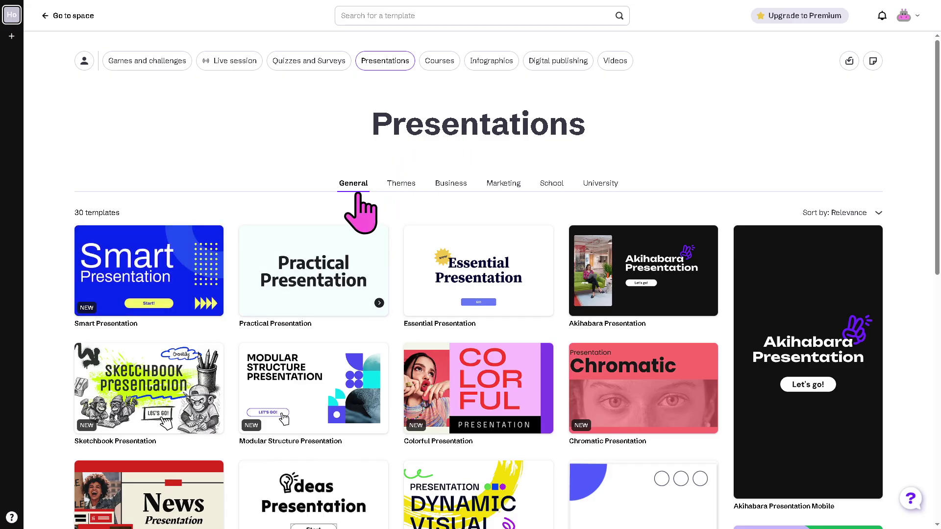
pyautogui.click(405, 184)
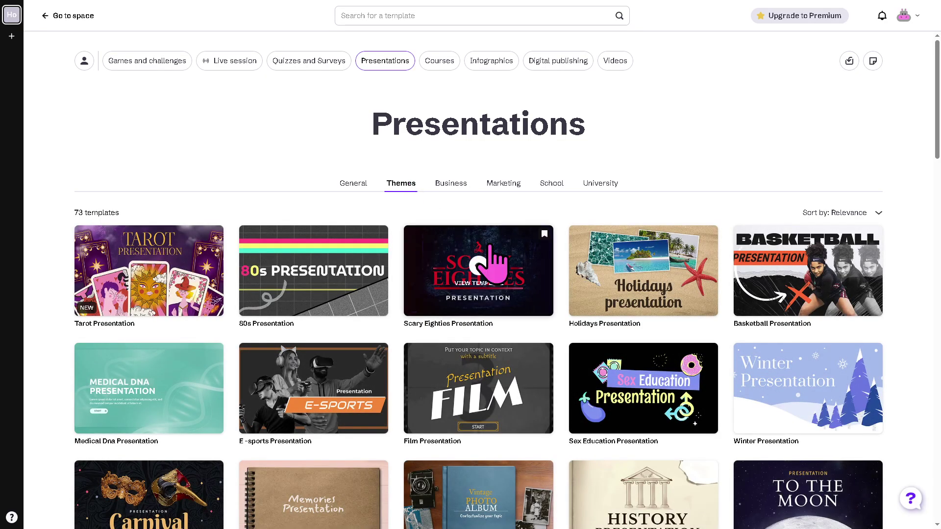
pyautogui.click(451, 184)
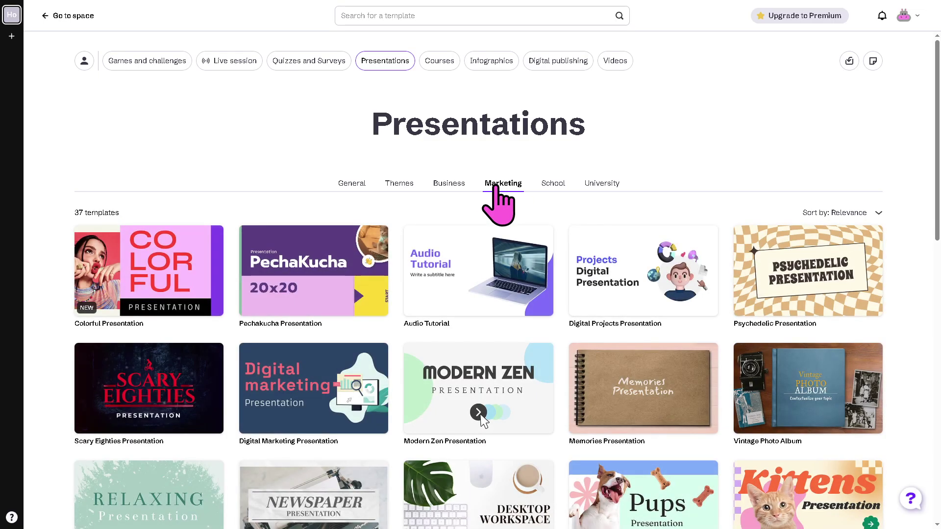
pyautogui.click(555, 185)
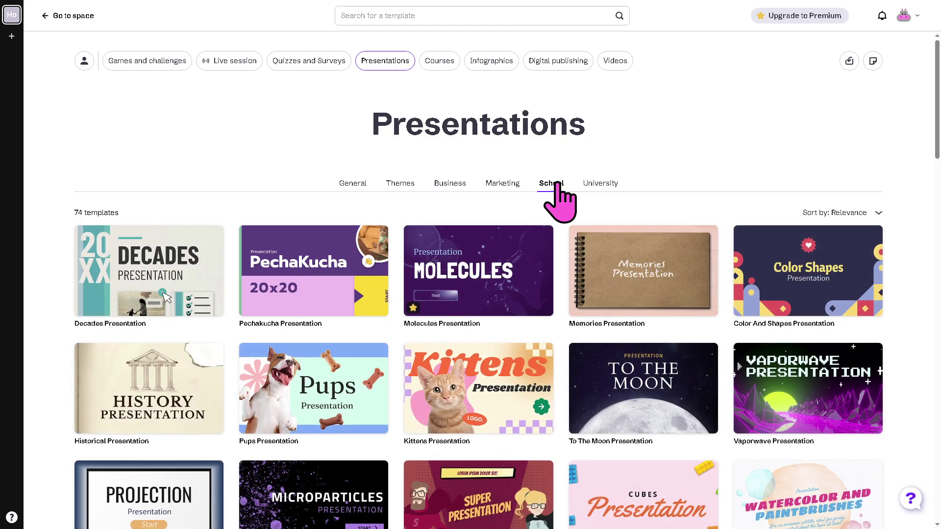
pyautogui.click(596, 185)
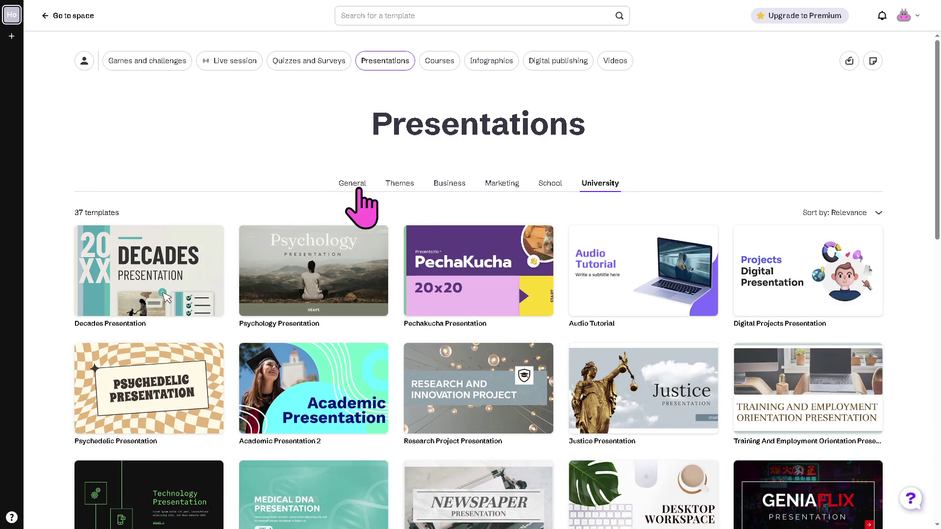
pyautogui.click(355, 189)
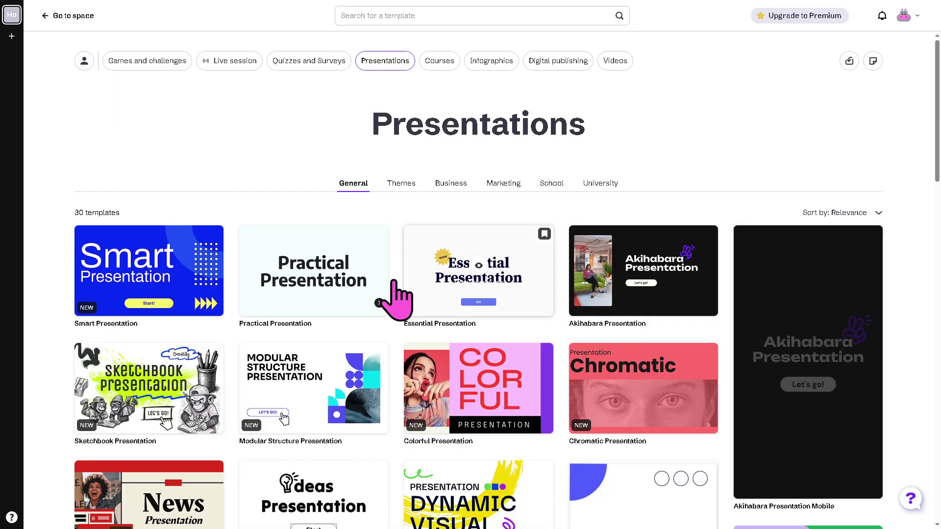
pyautogui.scroll(-3, 826, 279)
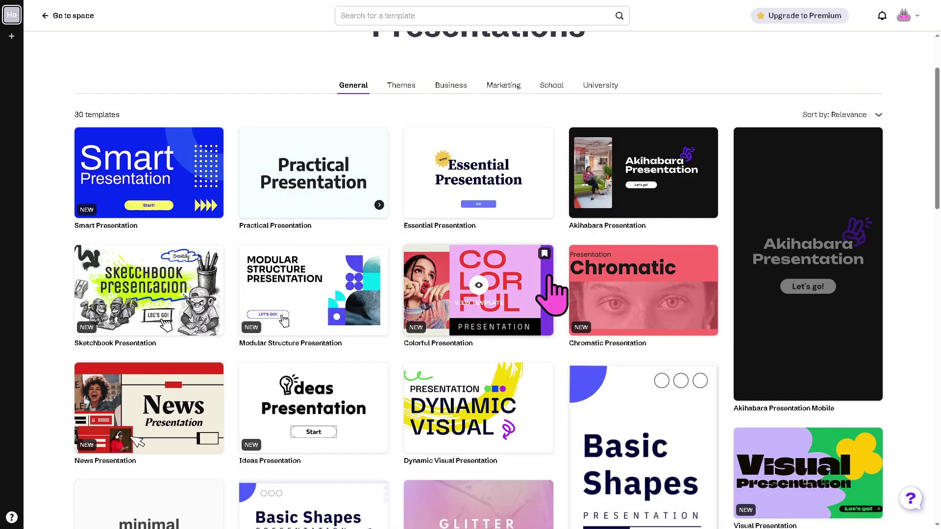
pyautogui.scroll(-1, 557, 287)
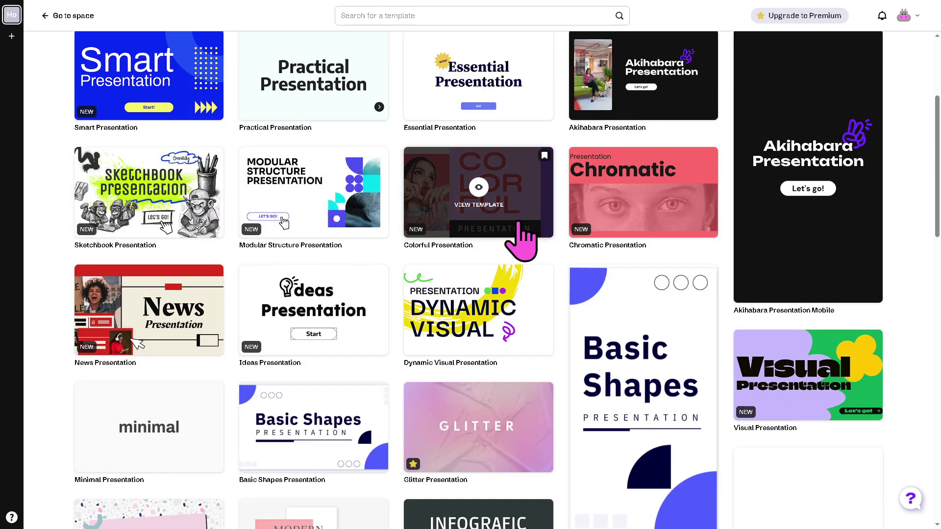
pyautogui.scroll(1, 525, 336)
pyautogui.scroll(-1, 462, 227)
pyautogui.scroll(-2, 509, 307)
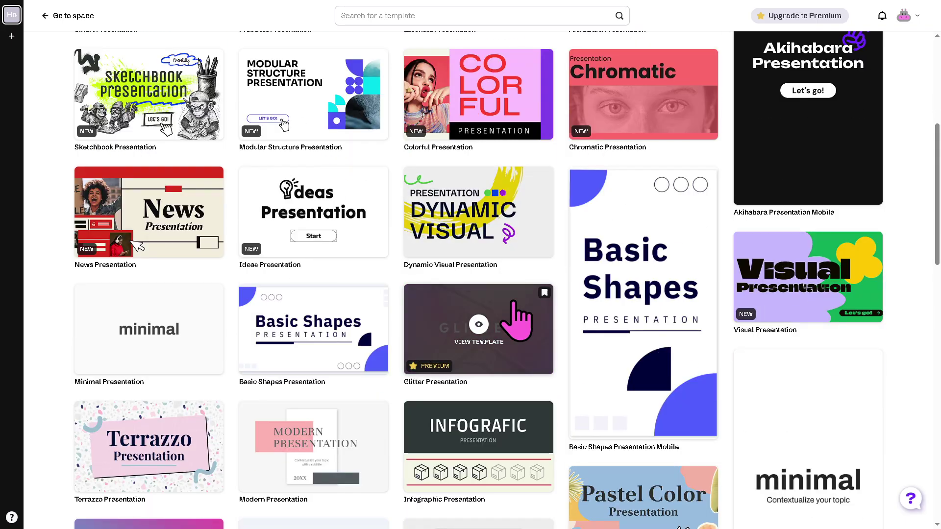
pyautogui.scroll(1, 515, 316)
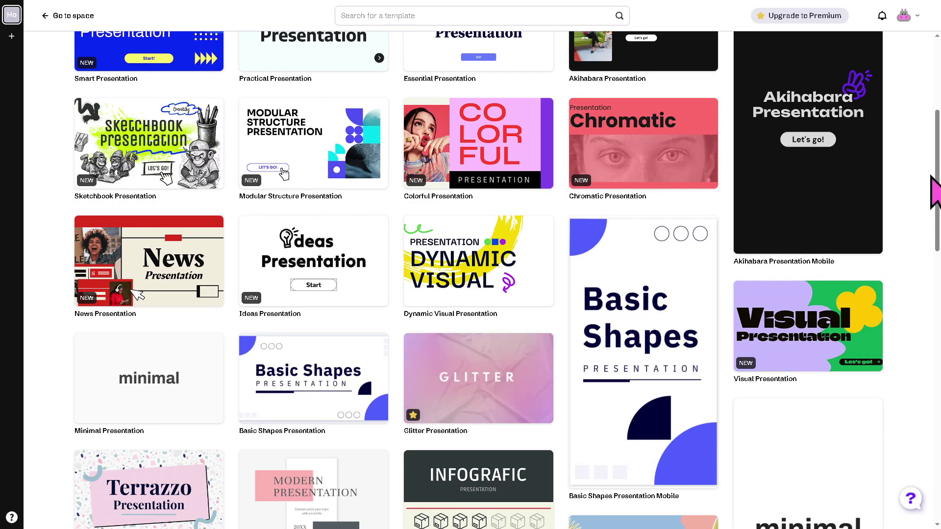
pyautogui.moveTo(936, 181); pyautogui.dragTo(937, 142)
pyautogui.moveTo(632, 297)
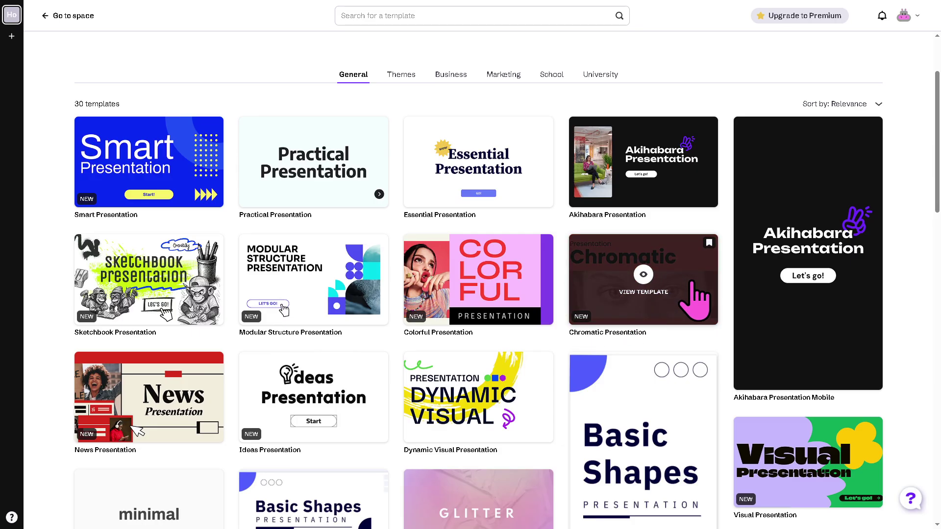
# Step: Preview the Chromatic Presentation in yellow, purple and green palettes, then return to pink
pyautogui.click(645, 276)
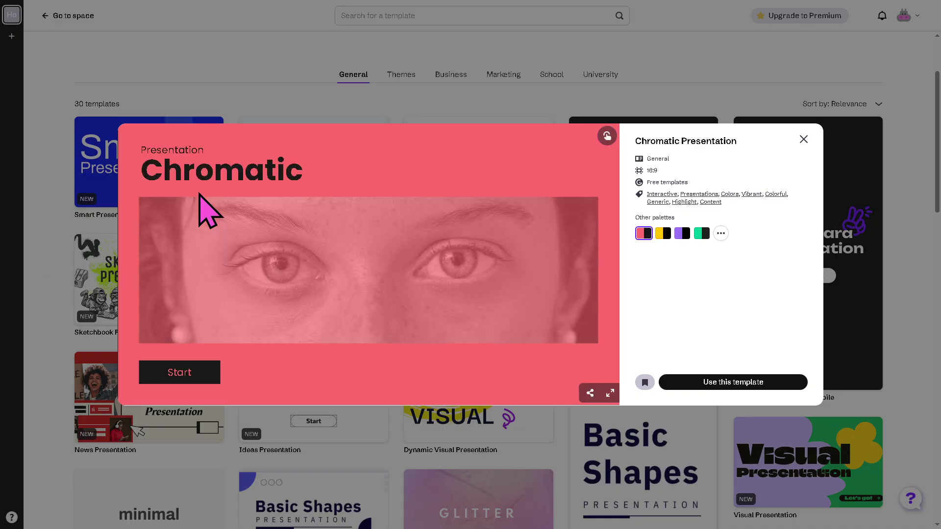
pyautogui.click(663, 234)
pyautogui.click(683, 233)
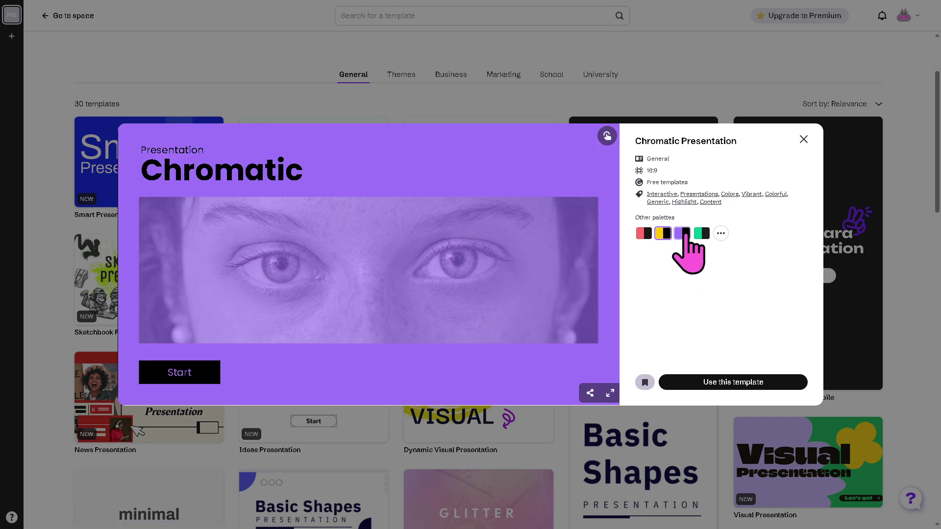
pyautogui.click(701, 233)
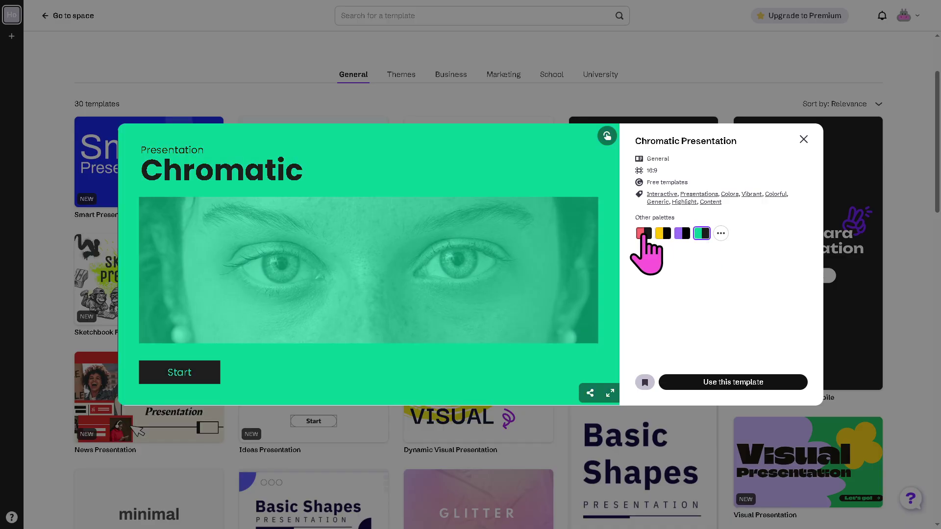
pyautogui.click(643, 234)
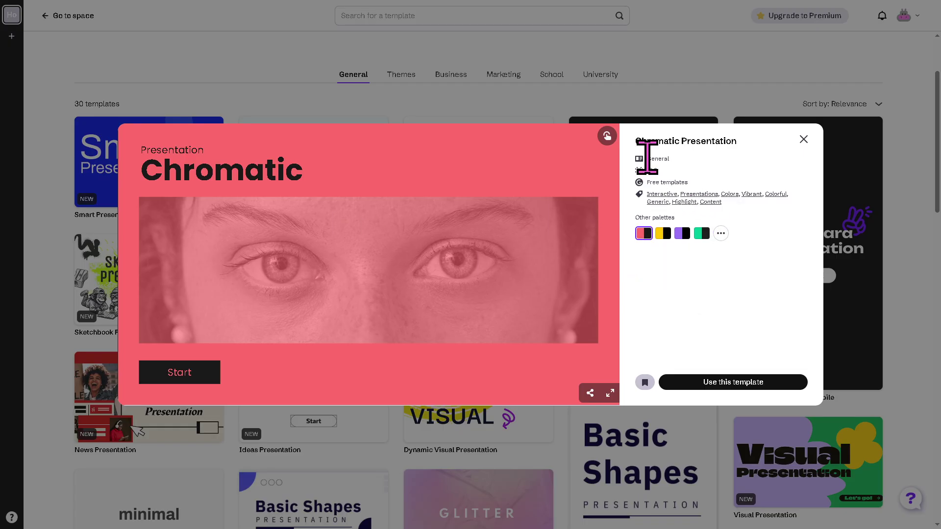
pyautogui.moveTo(656, 159); pyautogui.dragTo(669, 159)
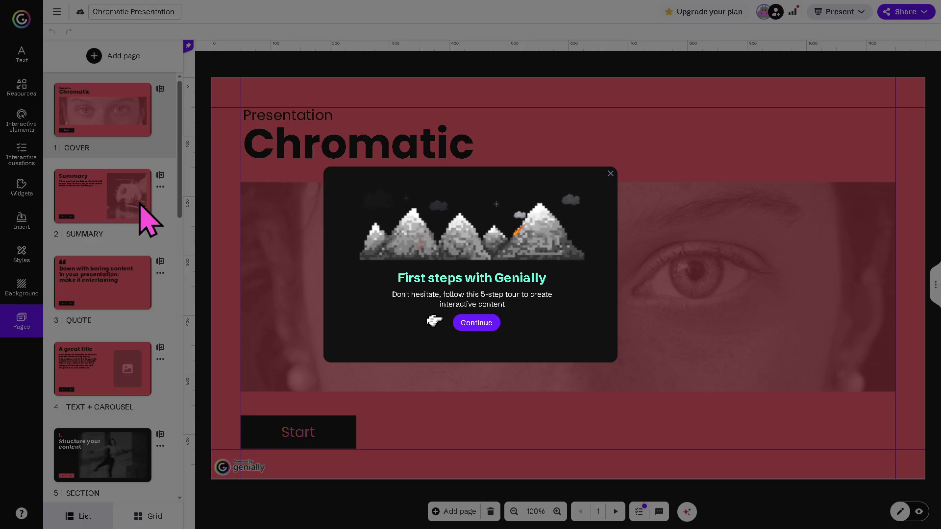
# Step: Replace 'Chromatic' on the cover with the copied tutorial title
pyautogui.click(610, 174)
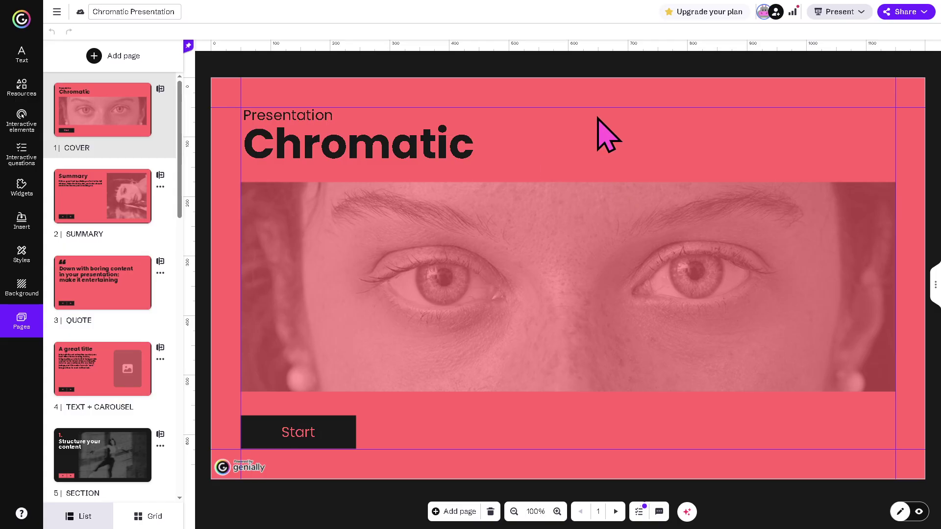
pyautogui.doubleClick(311, 142)
pyautogui.write('Genially Tutorial for Teachers | Create Your 1st Interactive Presentation')
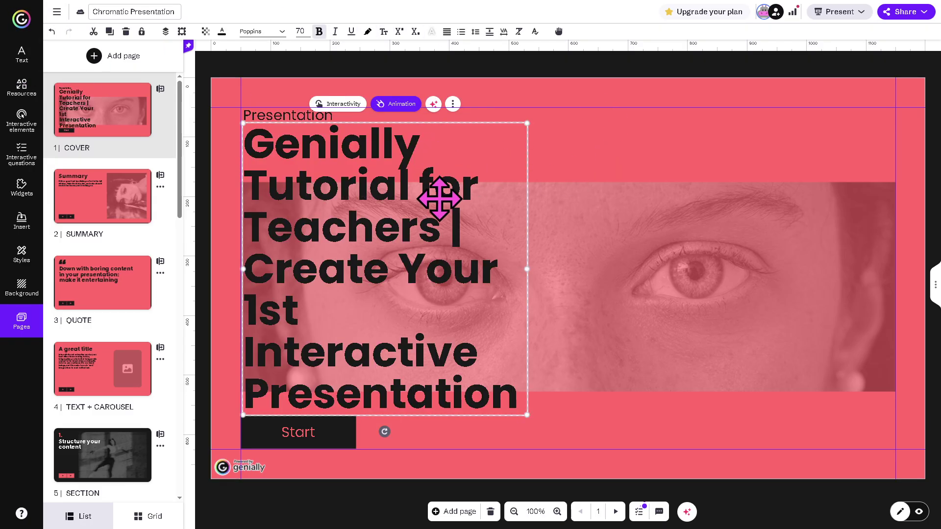
# Step: Widen the title box so the title spans three lines and nudge it into place
pyautogui.moveTo(533, 270); pyautogui.dragTo(897, 223)
pyautogui.click(466, 307)
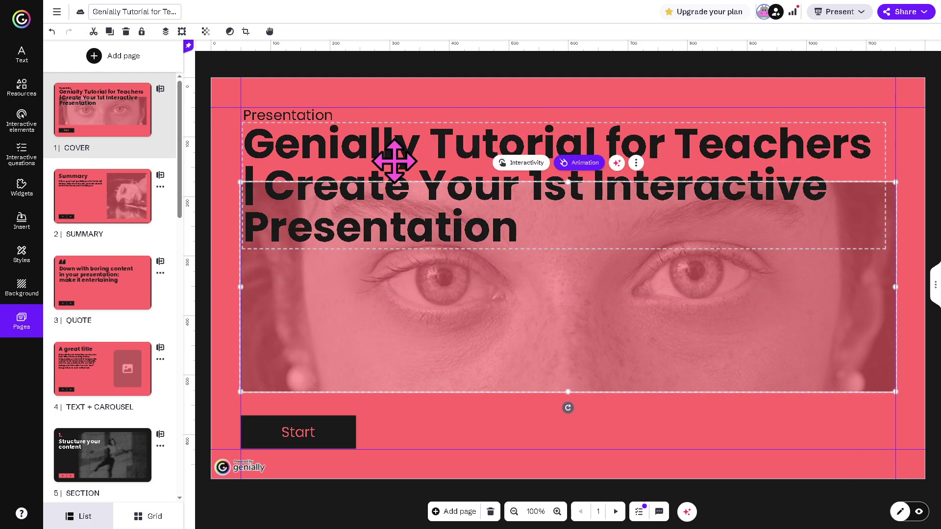
pyautogui.moveTo(395, 160)
pyautogui.mouseDown()
pyautogui.moveTo(408, 151)
pyautogui.moveTo(394, 148)
pyautogui.mouseUp()
pyautogui.click(380, 93)
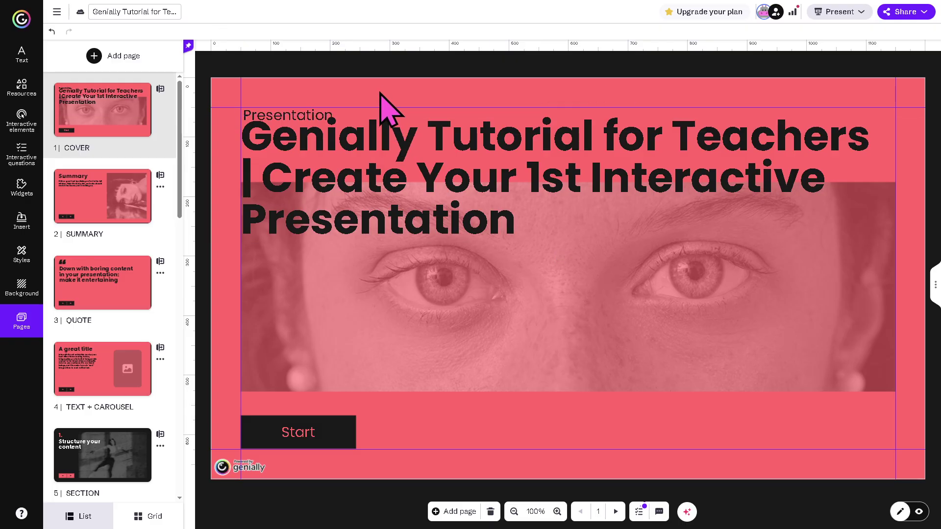
pyautogui.click(515, 384)
pyautogui.rightClick(556, 334)
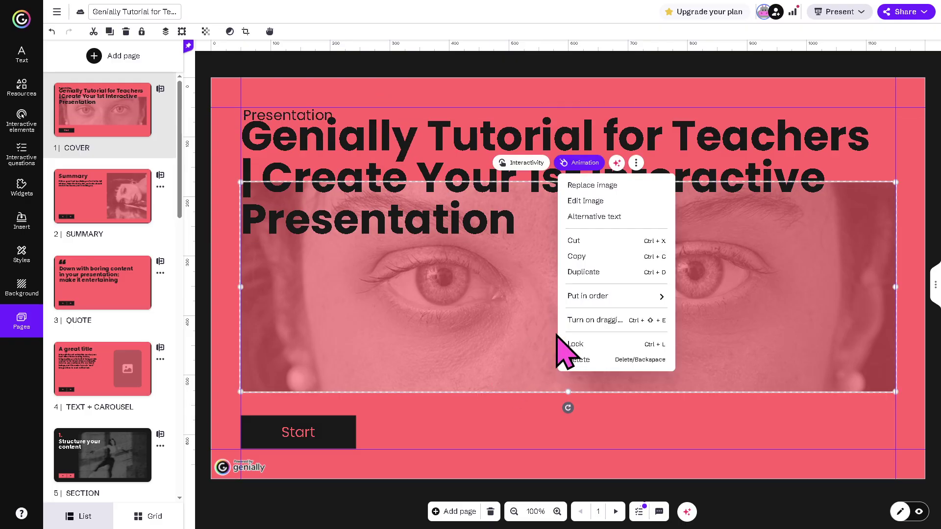
pyautogui.click(590, 205)
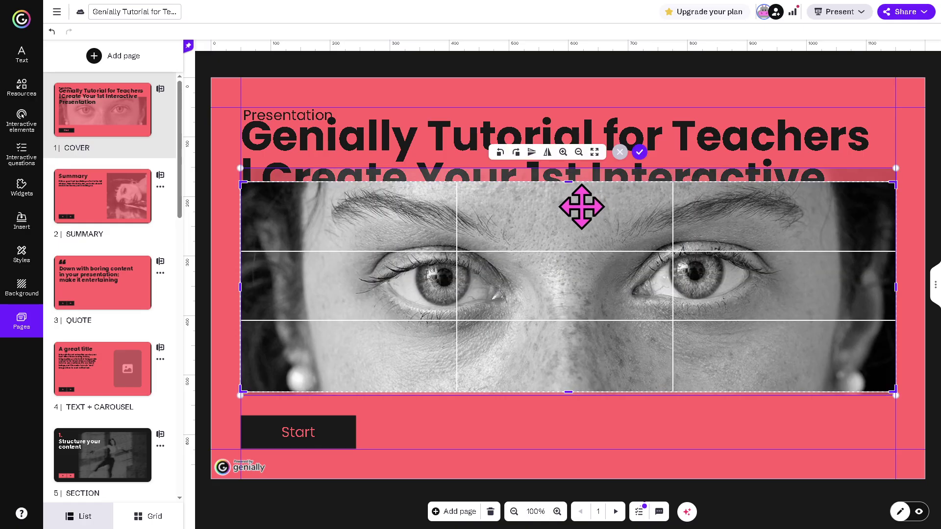
pyautogui.rightClick(579, 213)
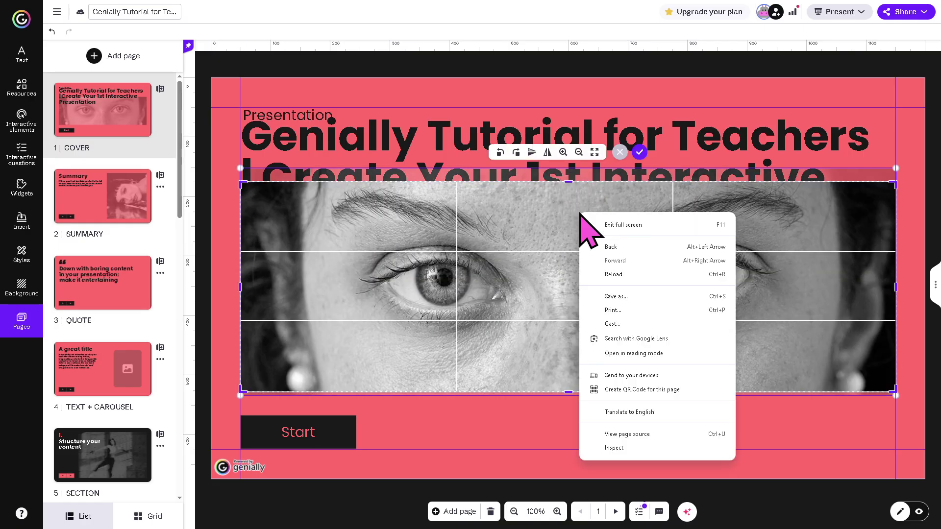
pyautogui.click(541, 221)
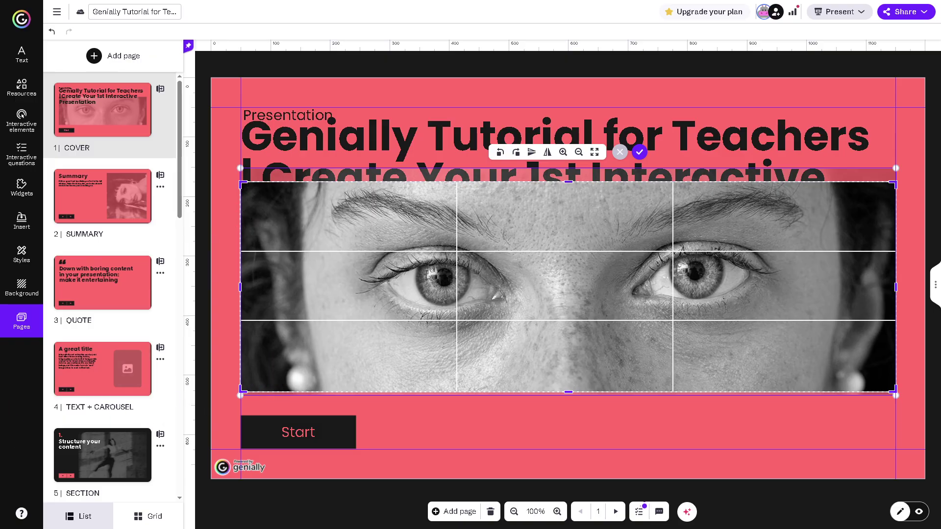
pyautogui.press('Return')
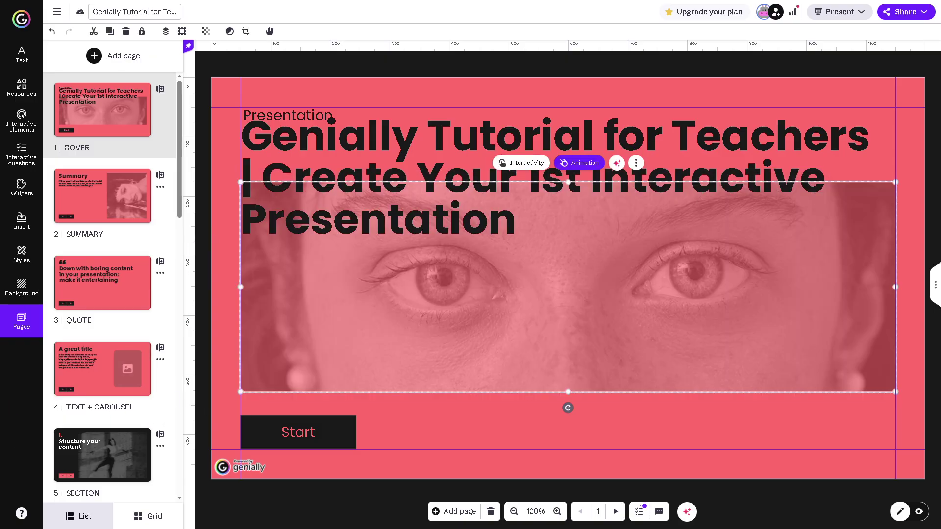
# Step: Insert a Blank template page and drag it above COVER in the Pages list
pyautogui.click(94, 56)
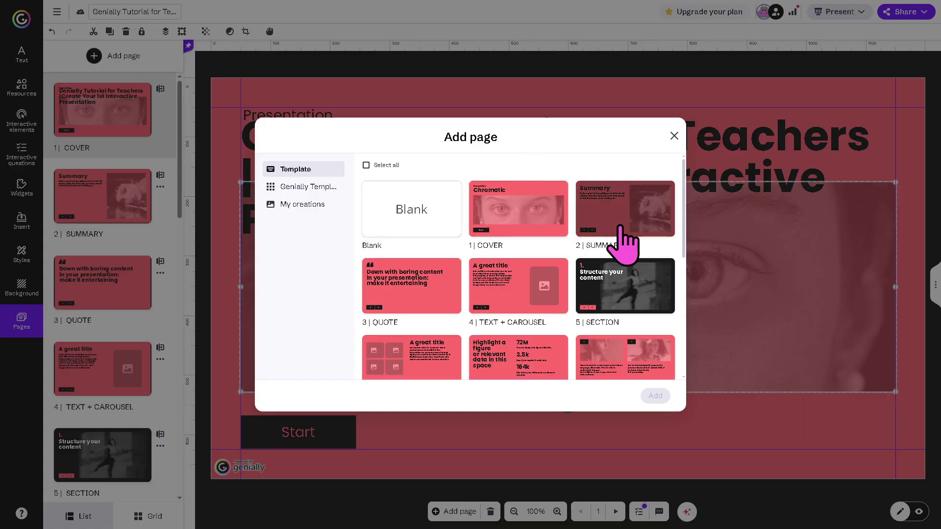
pyautogui.scroll(-5, 622, 240)
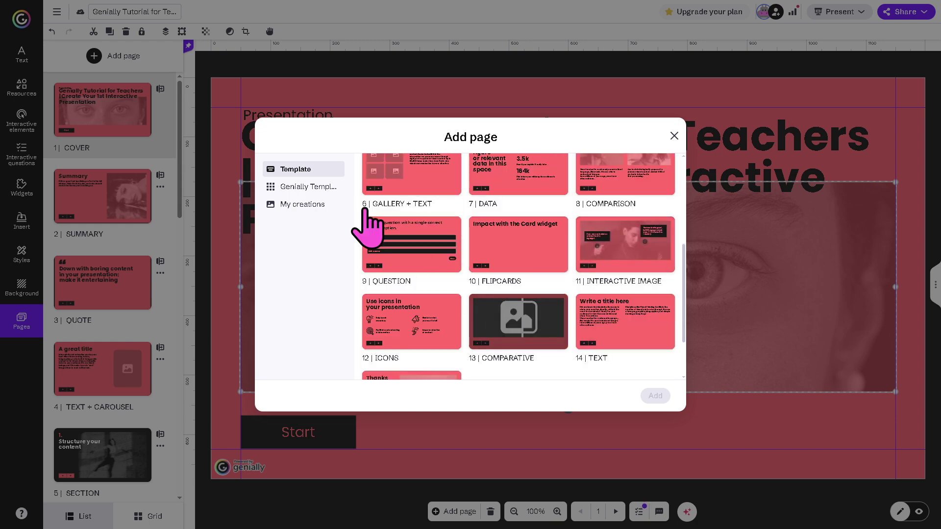
pyautogui.click(319, 187)
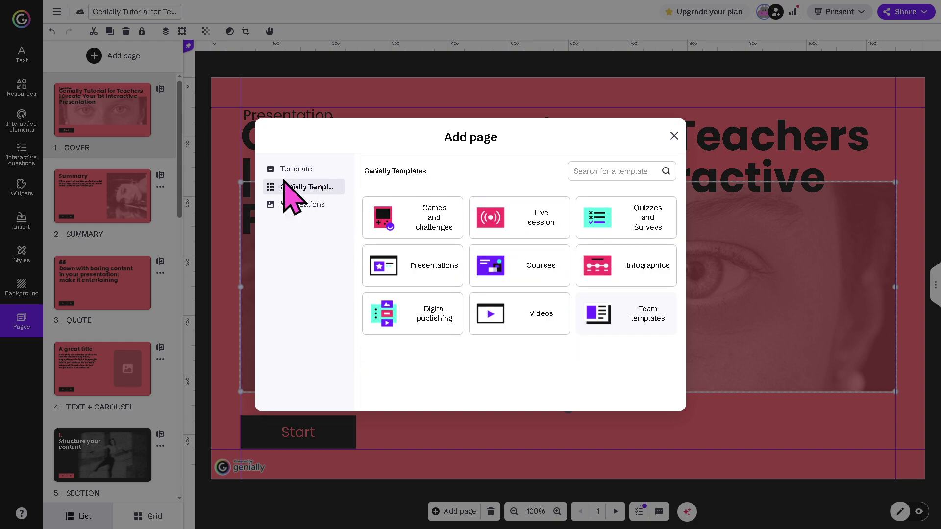
pyautogui.click(316, 169)
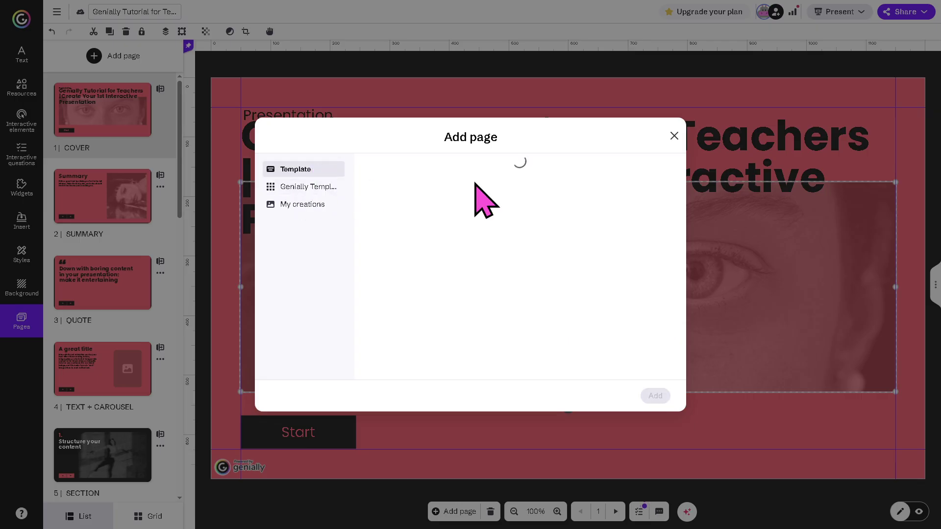
pyautogui.click(419, 209)
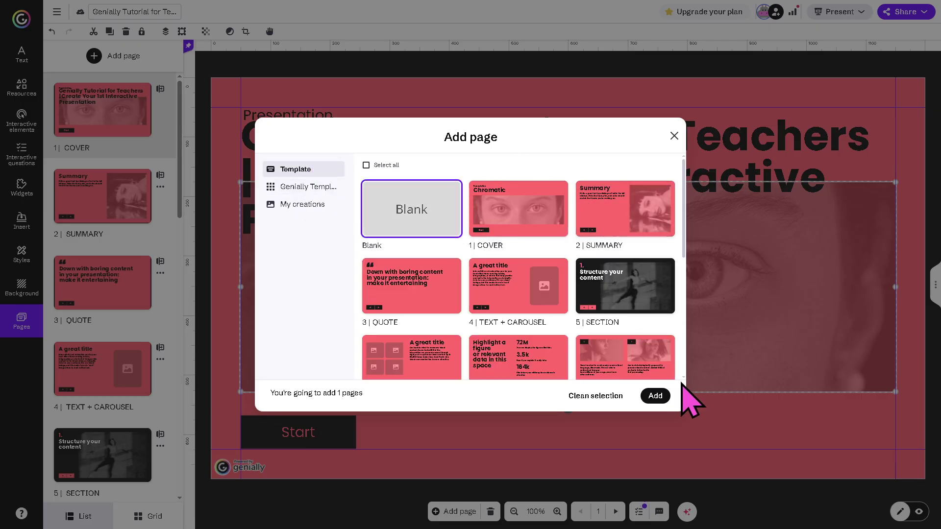
pyautogui.click(656, 395)
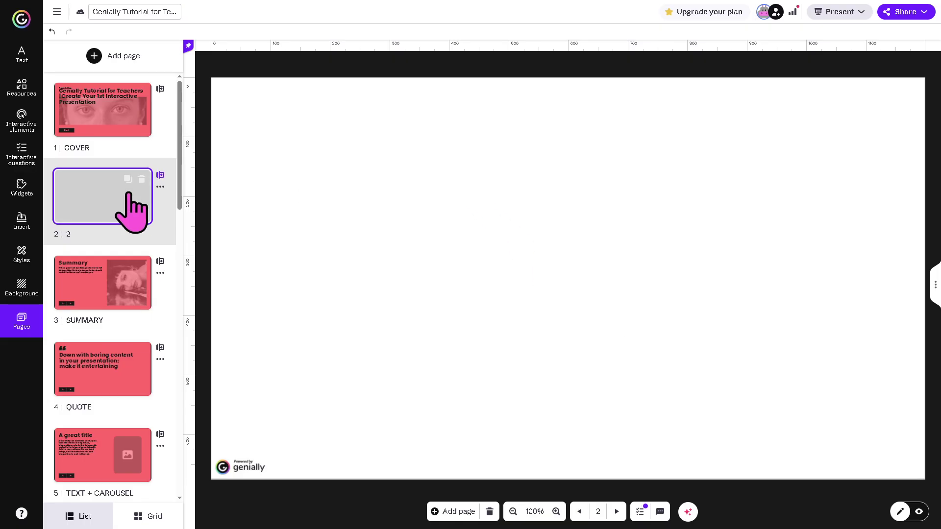
pyautogui.moveTo(126, 196); pyautogui.dragTo(414, 157)
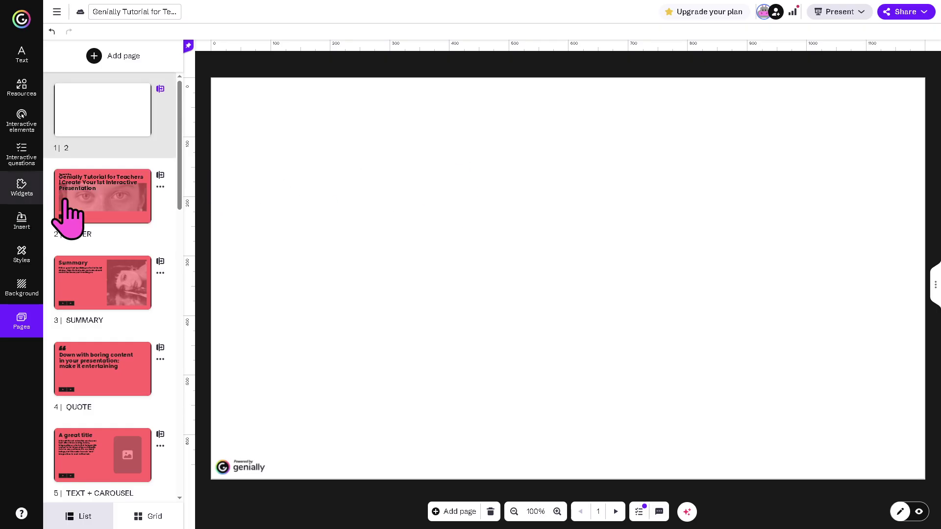
# Step: Upload the hippo images and set the pink hippo picture as the canvas background
pyautogui.click(24, 286)
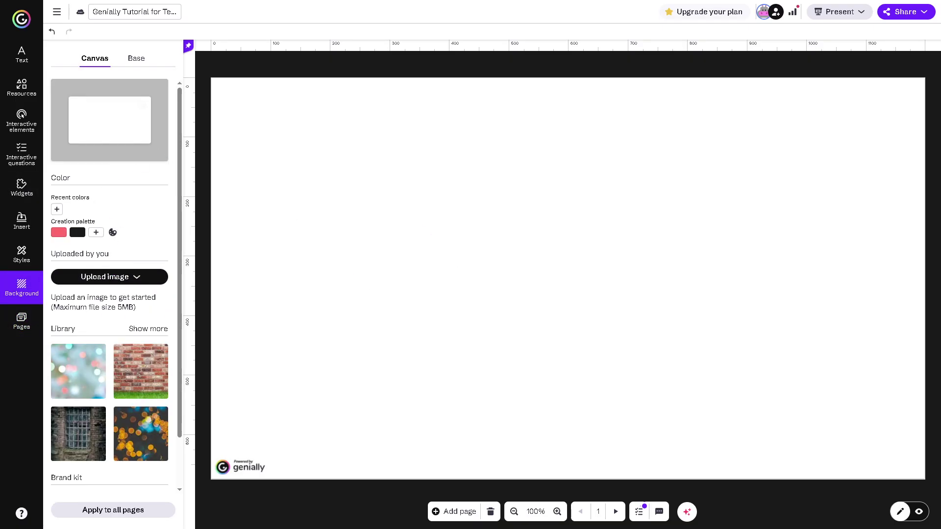
pyautogui.click(105, 276)
pyautogui.moveTo(83, 297)
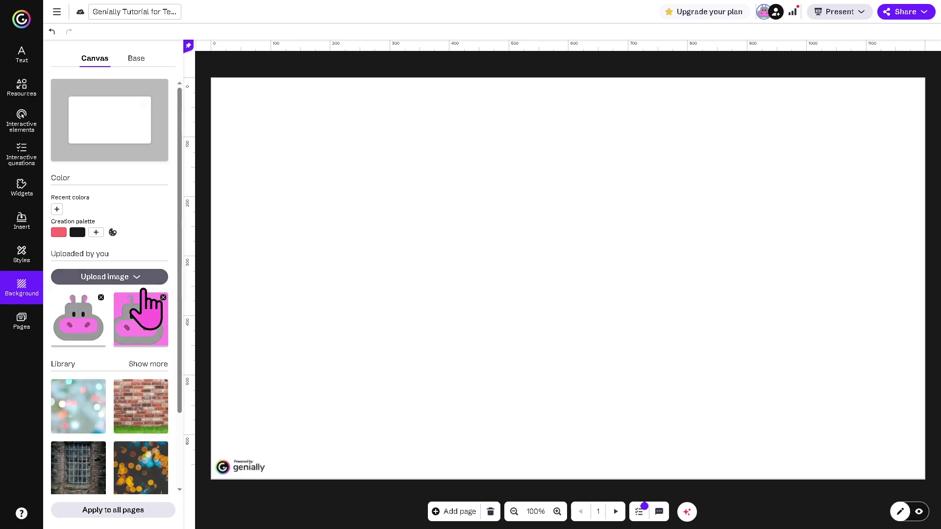
pyautogui.click(142, 323)
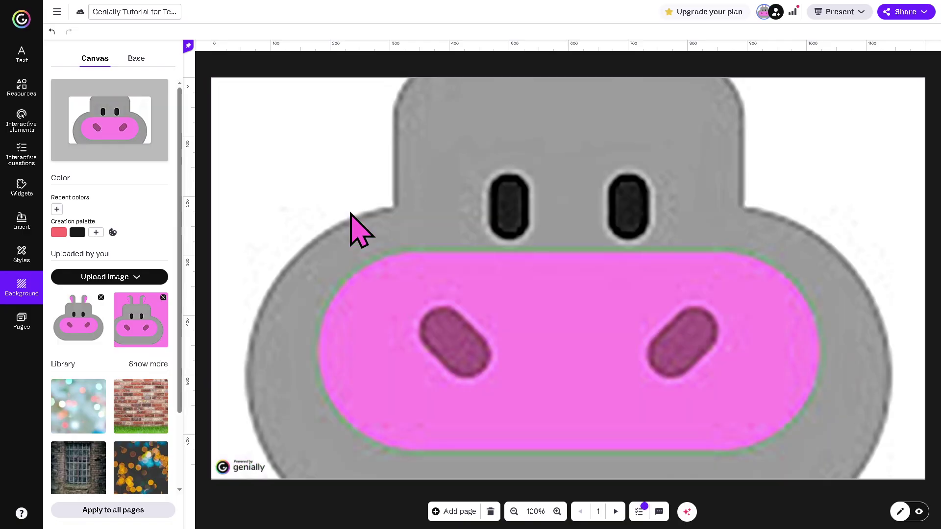
pyautogui.hotkey('ctrl', 'z')
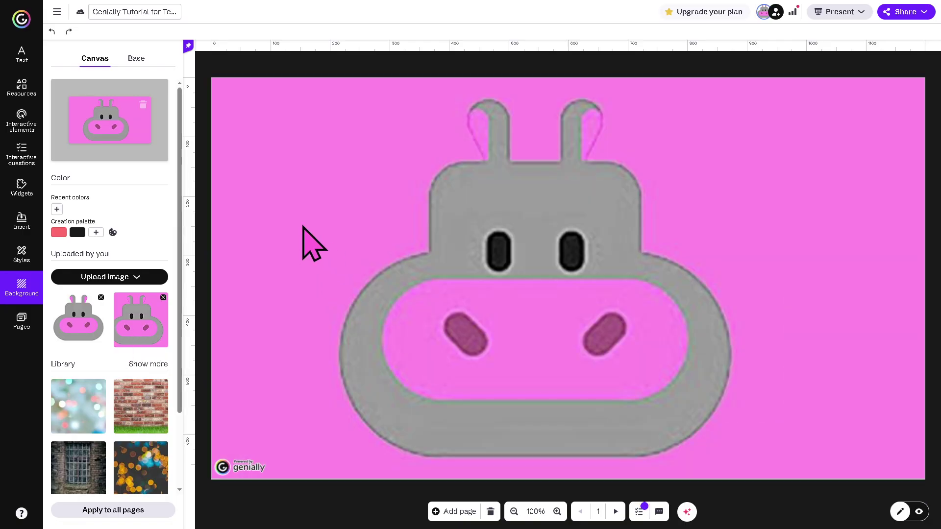
pyautogui.click(137, 59)
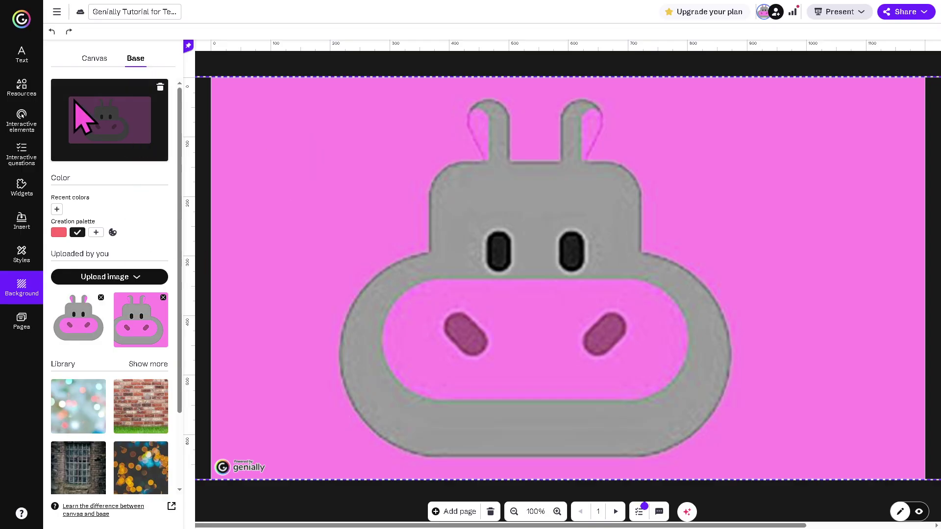
pyautogui.click(91, 59)
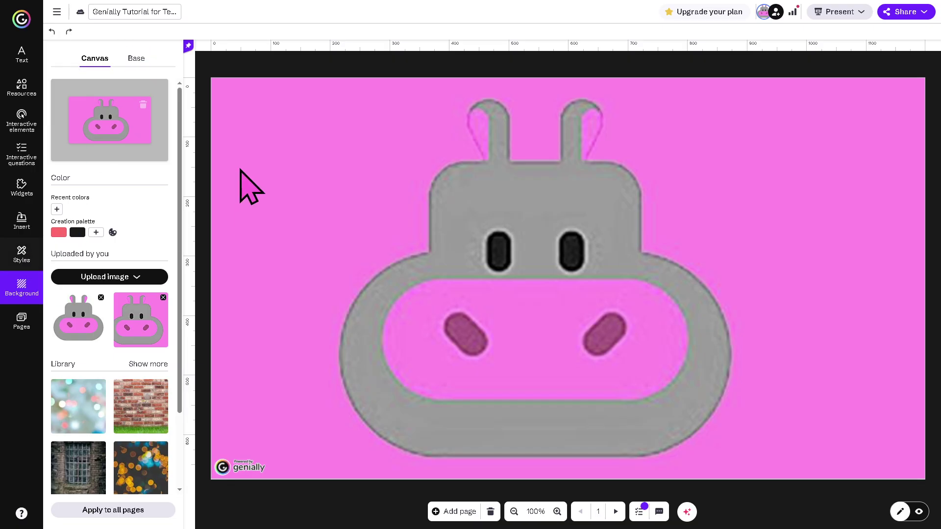
# Step: Add a Title 1 text box with the pasted tutorial title, three lines wide, over the hippo's mouth
pyautogui.click(25, 221)
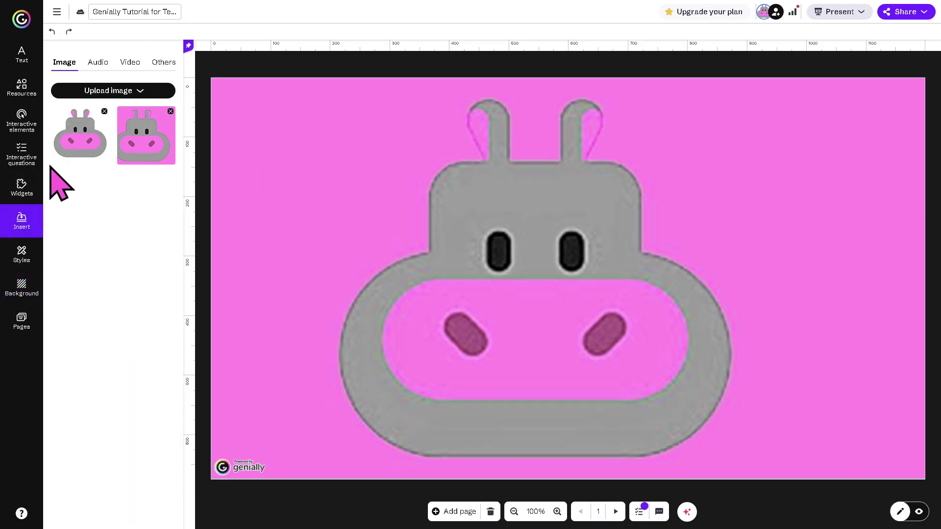
pyautogui.click(27, 157)
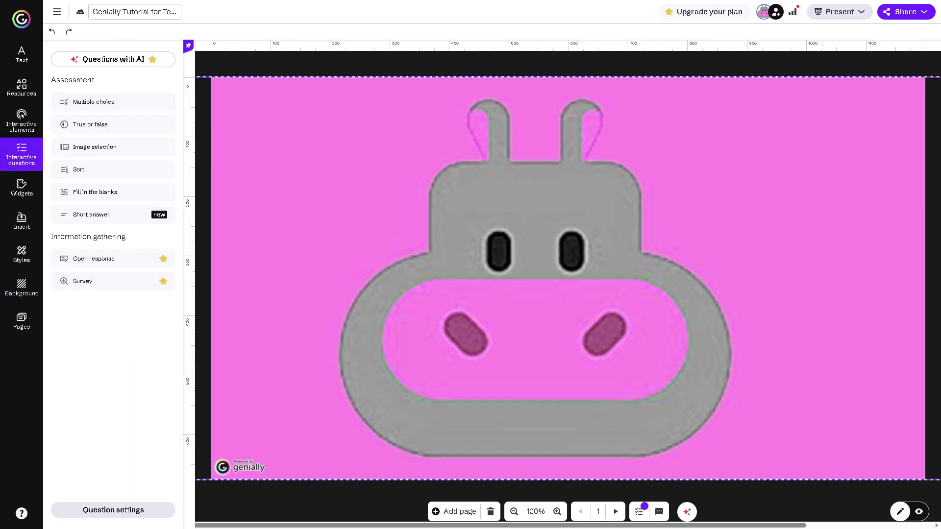
pyautogui.click(22, 58)
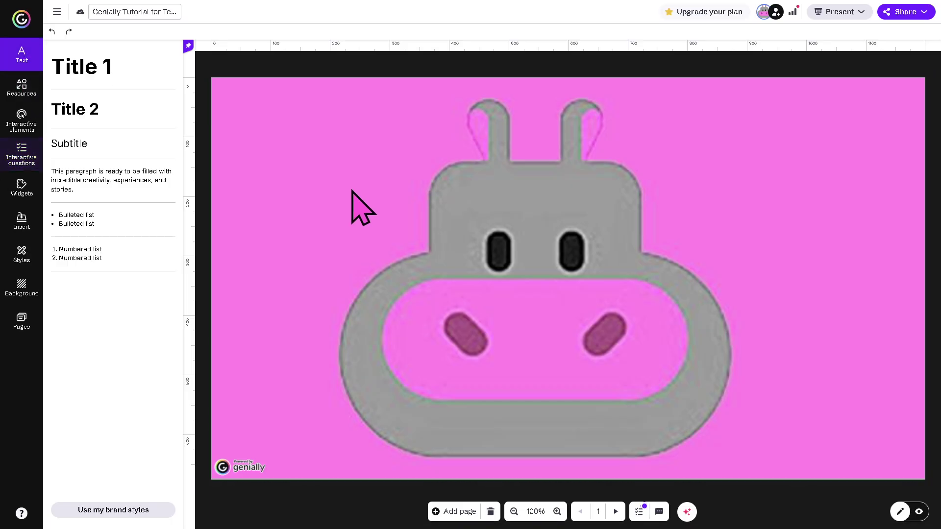
pyautogui.click(104, 78)
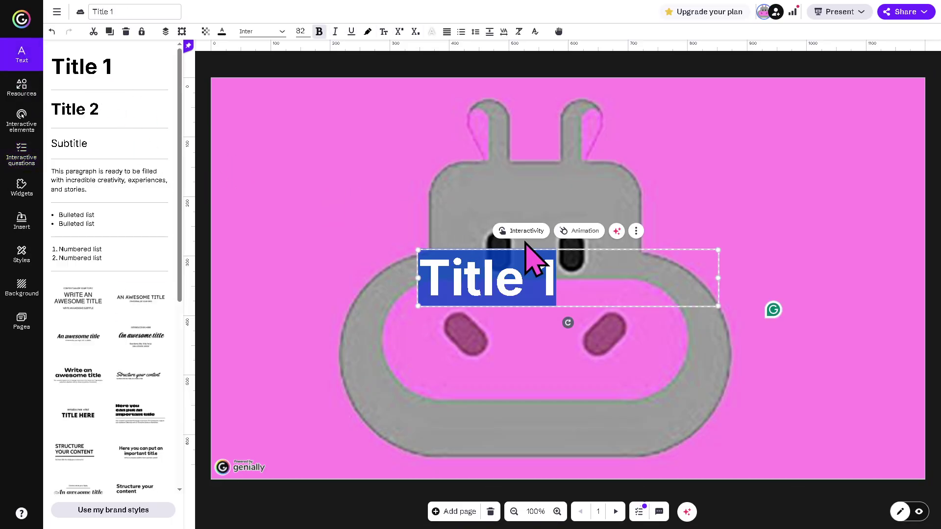
pyautogui.hotkey('ctrl', 'v')
pyautogui.moveTo(483, 315); pyautogui.dragTo(348, 176)
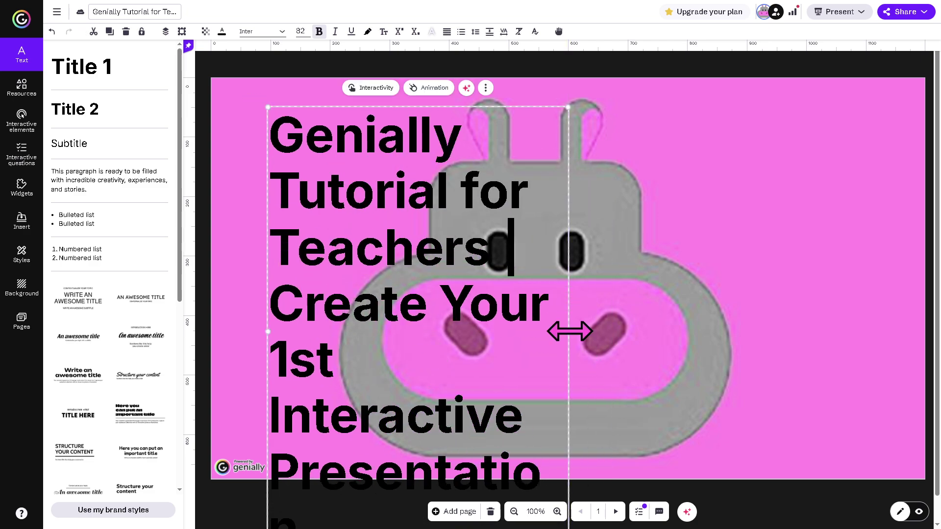
pyautogui.moveTo(569, 331); pyautogui.dragTo(914, 329)
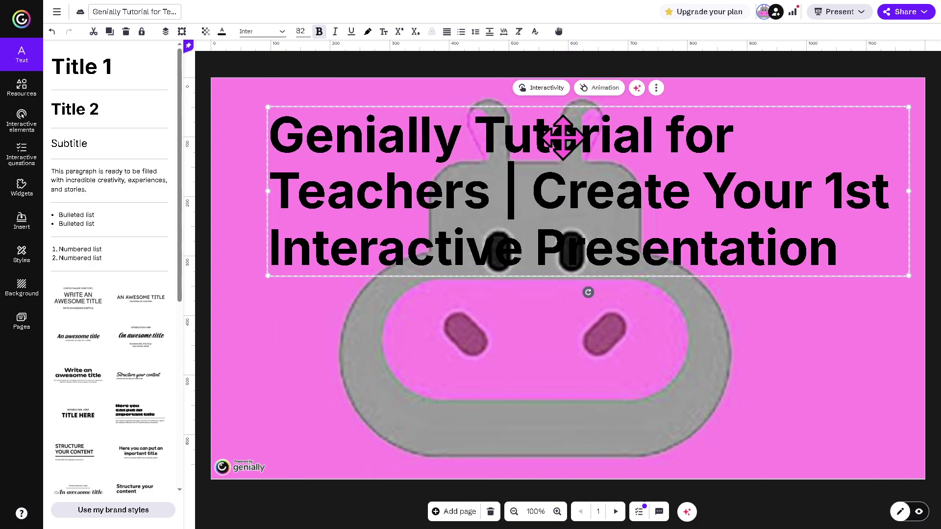
pyautogui.moveTo(561, 152); pyautogui.dragTo(558, 308)
# Step: Color the whole title white and shift the title block slightly left
pyautogui.doubleClick(391, 309)
pyautogui.hotkey('ctrl', 'a')
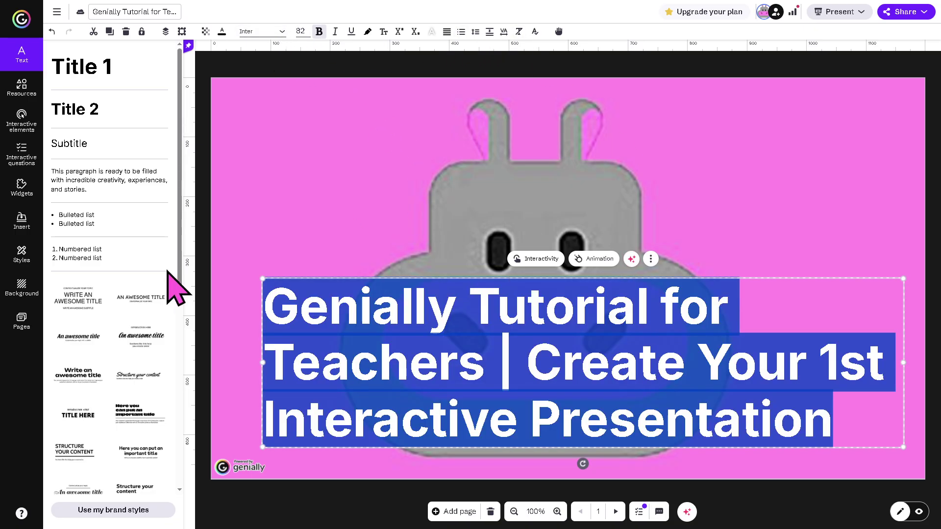
pyautogui.click(223, 32)
pyautogui.click(227, 87)
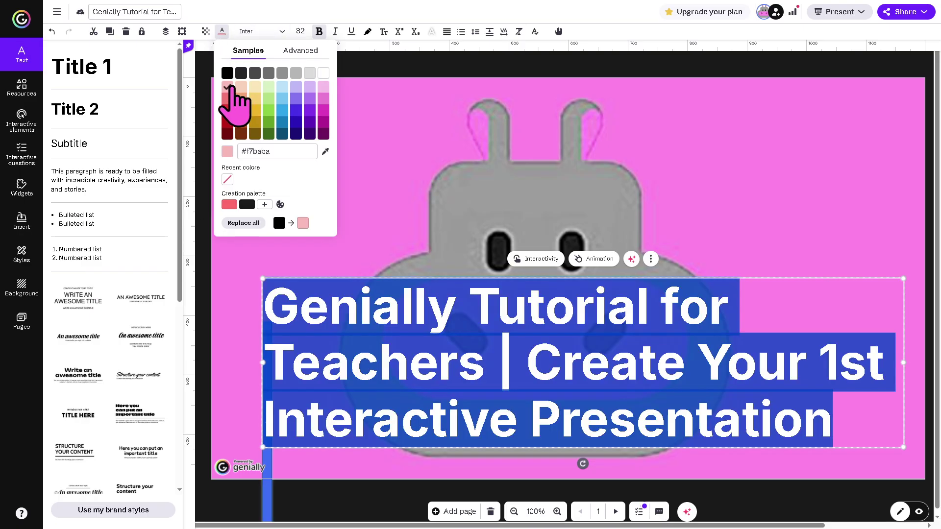
pyautogui.click(400, 147)
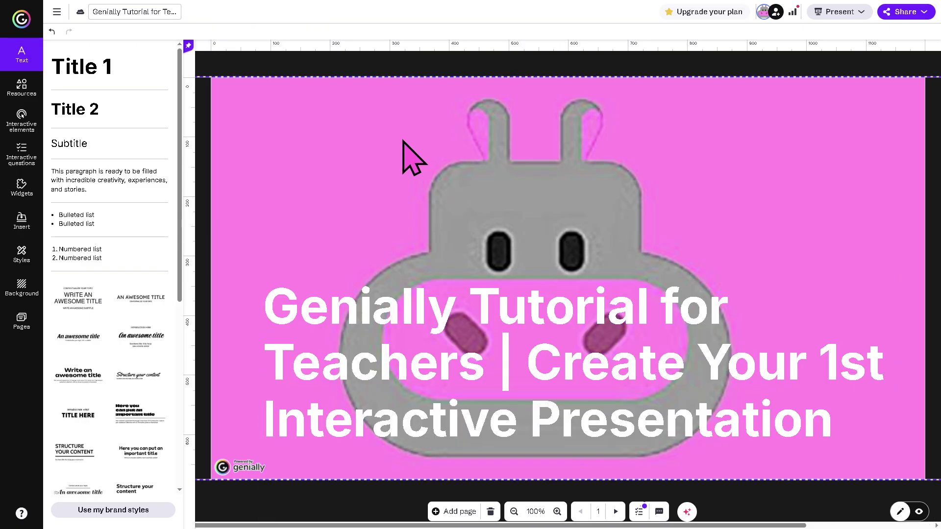
pyautogui.moveTo(426, 315); pyautogui.dragTo(406, 309)
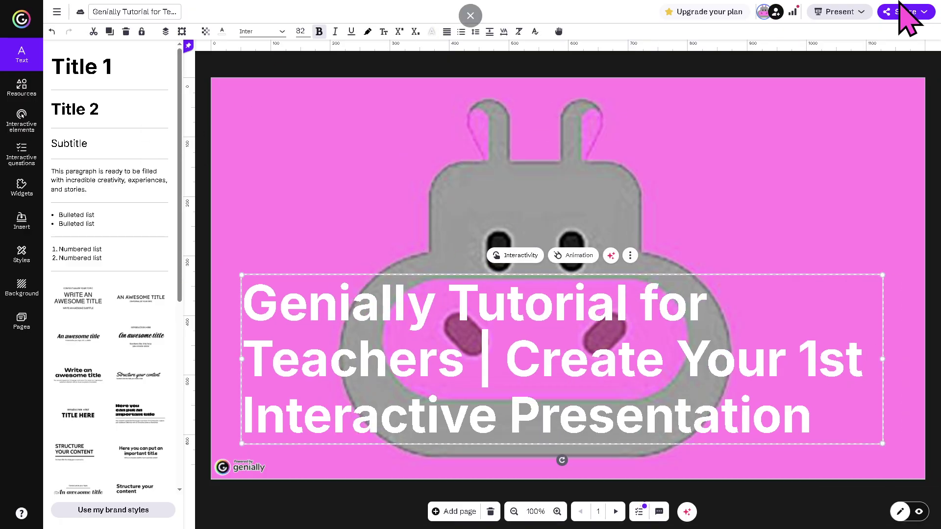
# Step: Choose Present > Show creation and review the Publish dialog settings
pyautogui.click(853, 13)
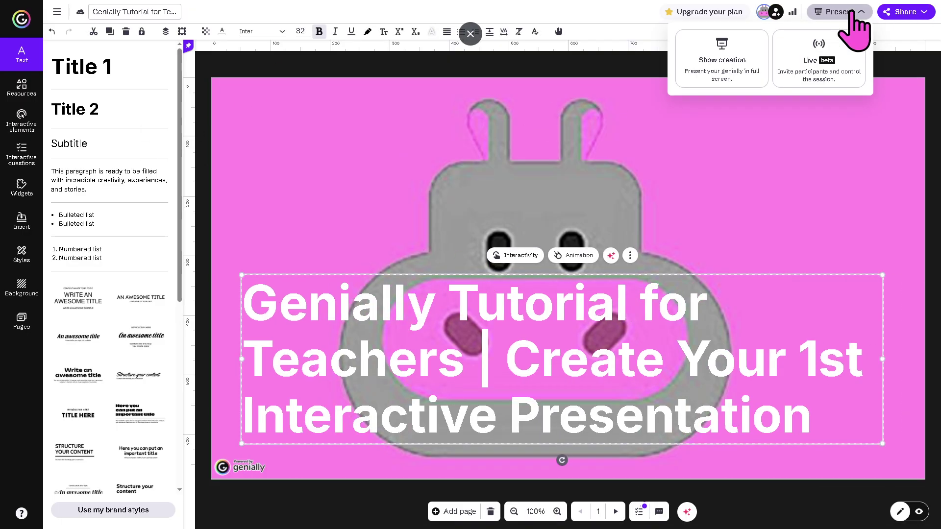
pyautogui.click(721, 58)
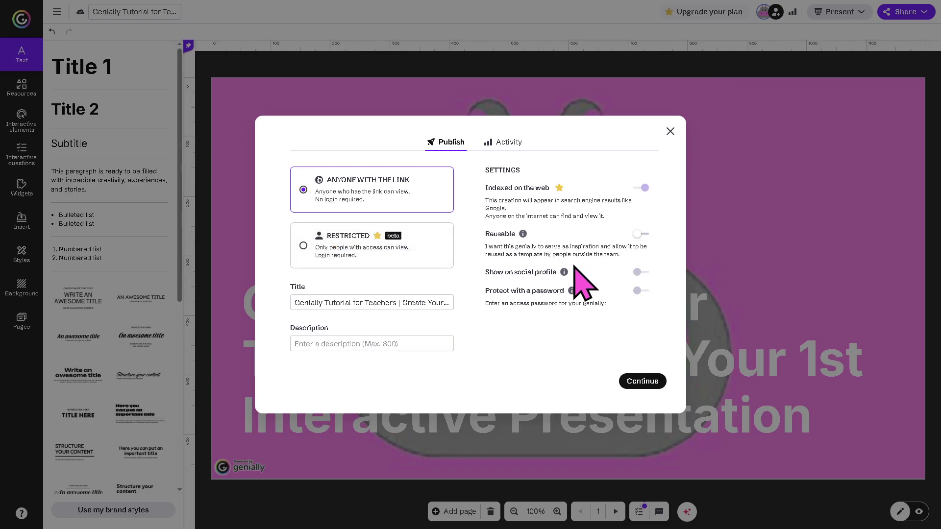
pyautogui.moveTo(571, 215)
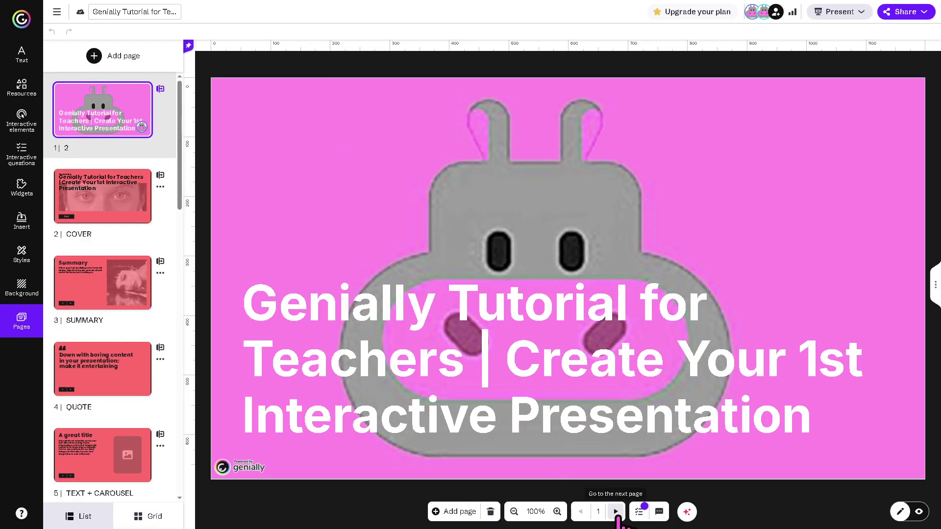
# Step: Advance page by page from the first page through COVER and SUMMARY to the last page, TEXT
pyautogui.click(616, 512)
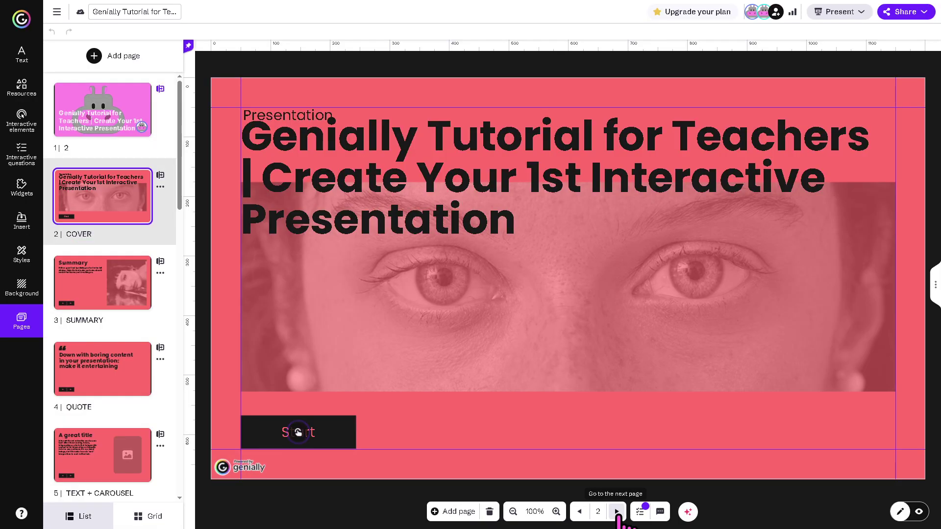
pyautogui.click(616, 512)
pyautogui.click(616, 512)
pyautogui.click(616, 512)
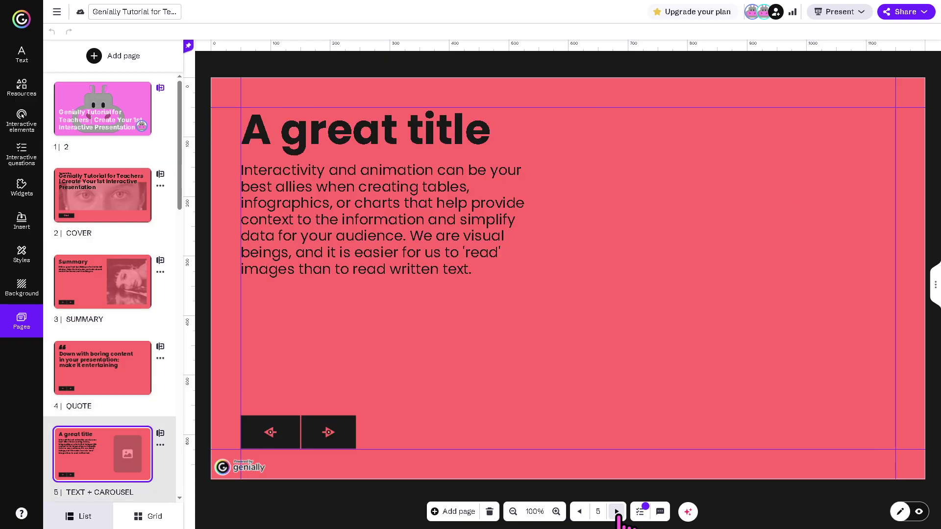
pyautogui.click(617, 512)
pyautogui.click(616, 512)
pyautogui.click(616, 511)
pyautogui.click(616, 512)
pyautogui.click(616, 511)
pyautogui.click(616, 511)
pyautogui.click(617, 512)
pyautogui.click(616, 512)
pyautogui.click(616, 512)
pyautogui.click(616, 511)
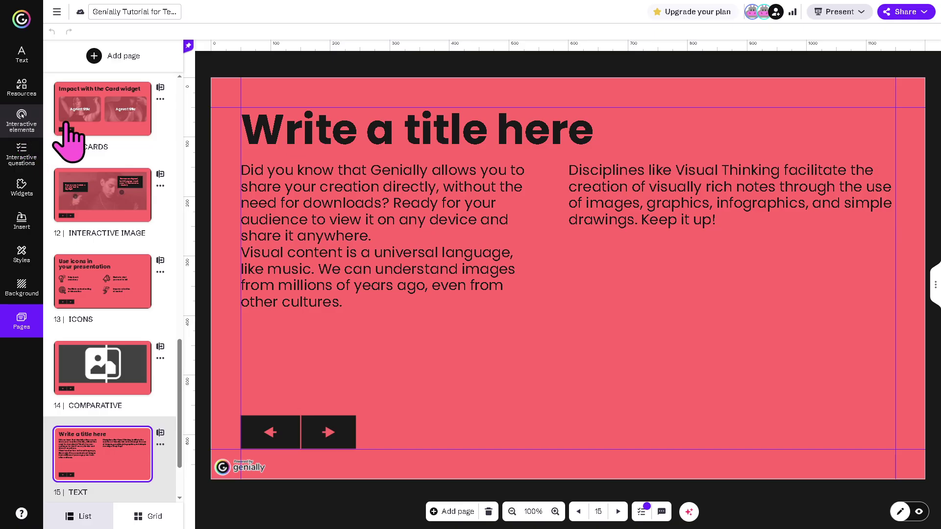
# Step: Browse the Resources, Interactive questions, Widgets, Media, Style and Background panels, then return to Pages
pyautogui.click(32, 91)
pyautogui.click(34, 163)
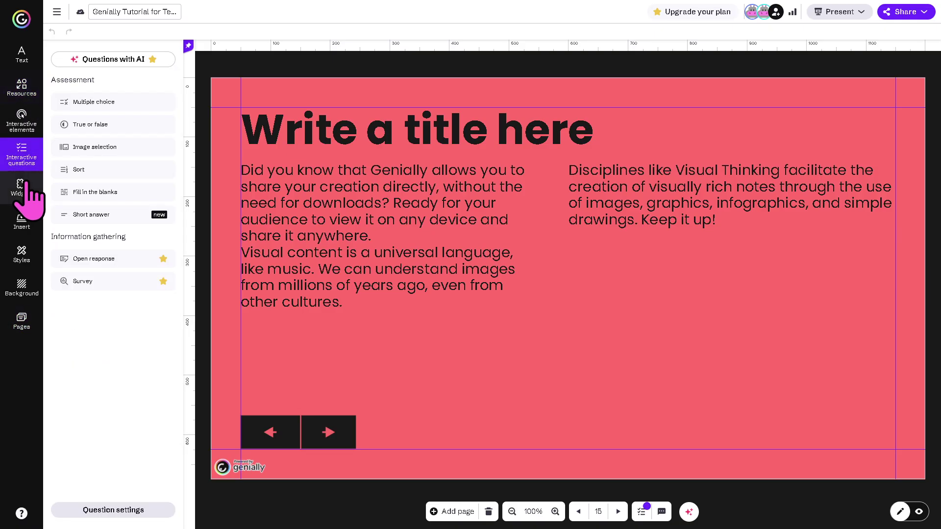
pyautogui.click(24, 189)
pyautogui.click(25, 223)
pyautogui.click(22, 252)
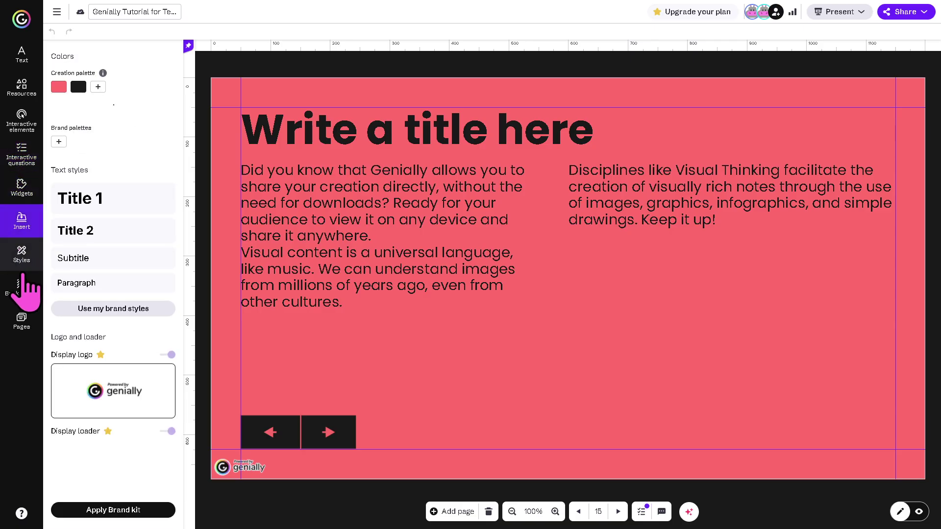
pyautogui.click(22, 286)
pyautogui.click(21, 321)
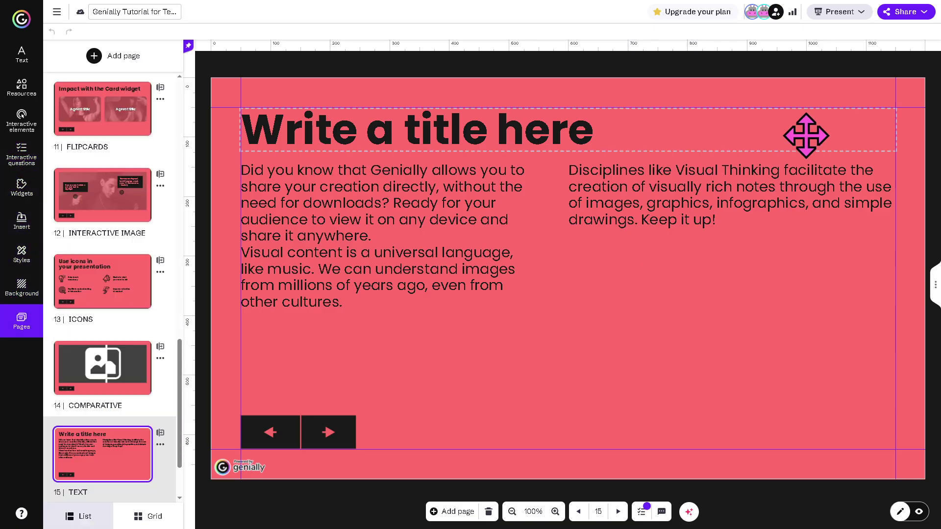
pyautogui.click(915, 12)
# Step: Publish the presentation's unpublished recent changes
pyautogui.click(731, 26)
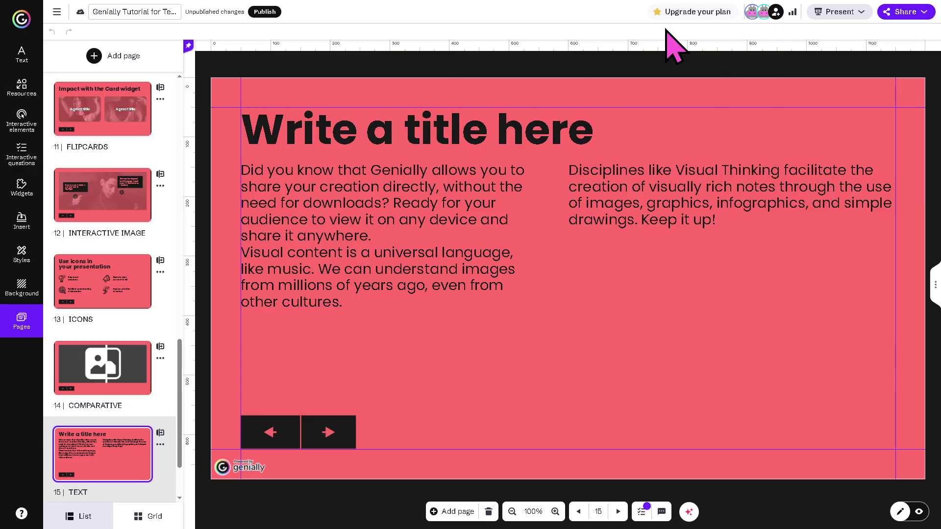
pyautogui.click(925, 12)
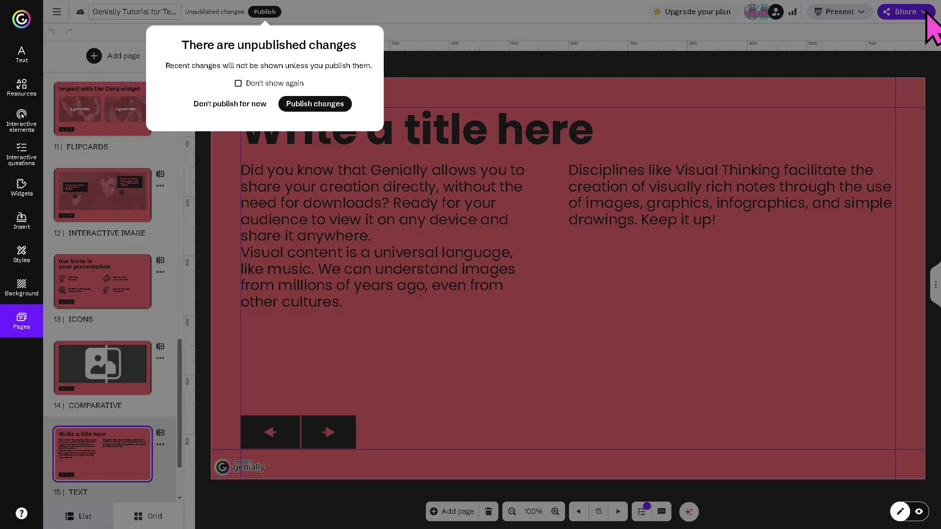
pyautogui.click(309, 102)
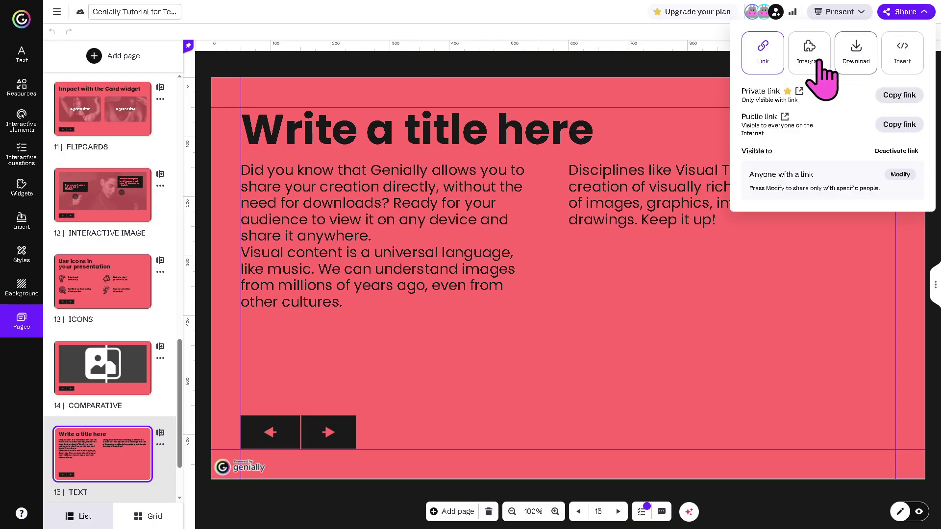
# Step: Look at the Share dialog's Integrate options, then bring up the download options
pyautogui.moveTo(768, 95)
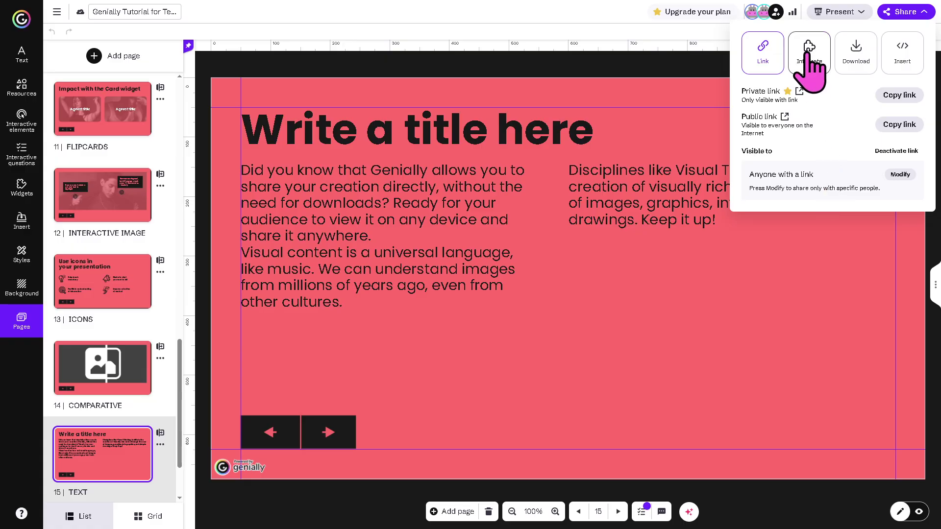
pyautogui.click(809, 63)
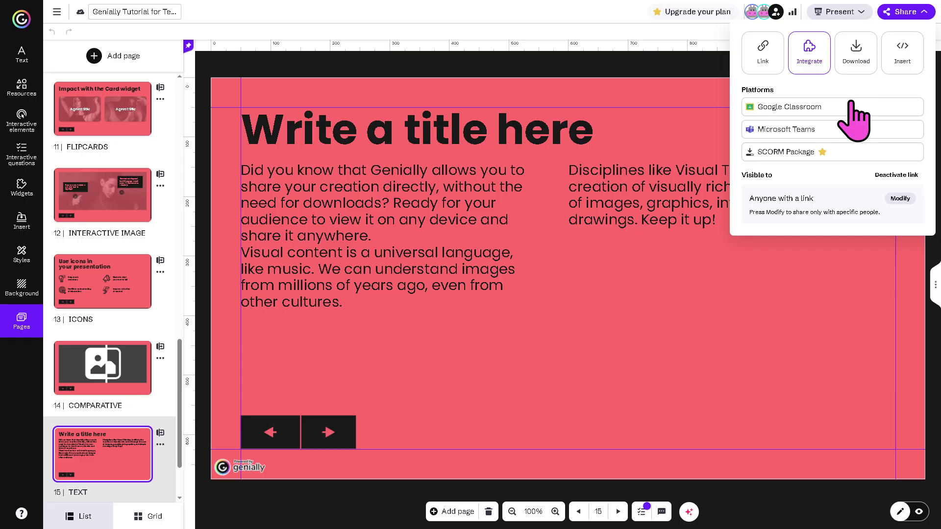
pyautogui.click(857, 52)
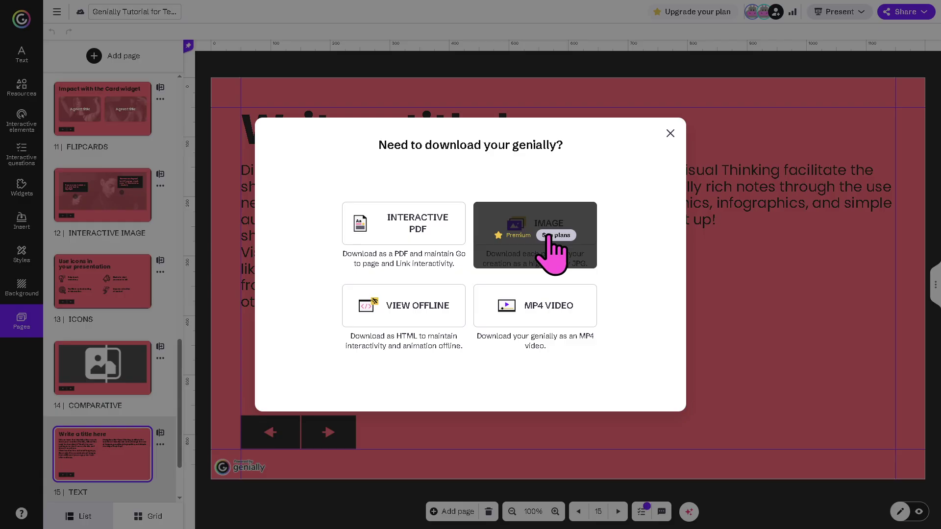
# Step: Open See plans on the Image download card and browse the $35/month Author plan features
pyautogui.click(557, 235)
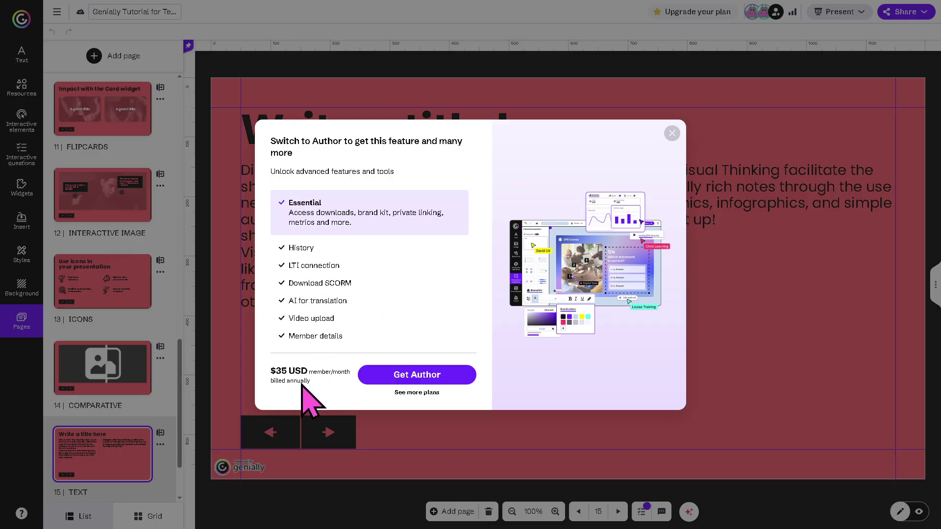
pyautogui.moveTo(366, 323)
pyautogui.moveTo(425, 293)
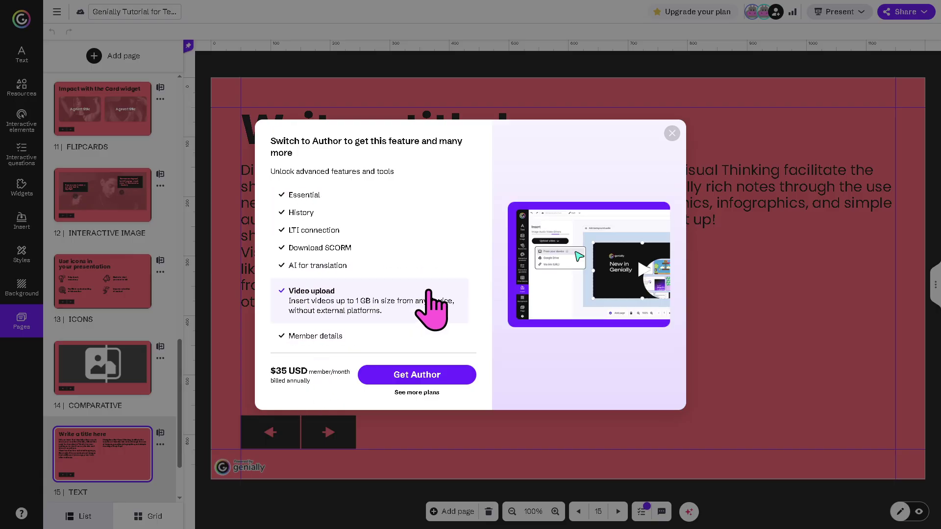
pyautogui.moveTo(319, 196)
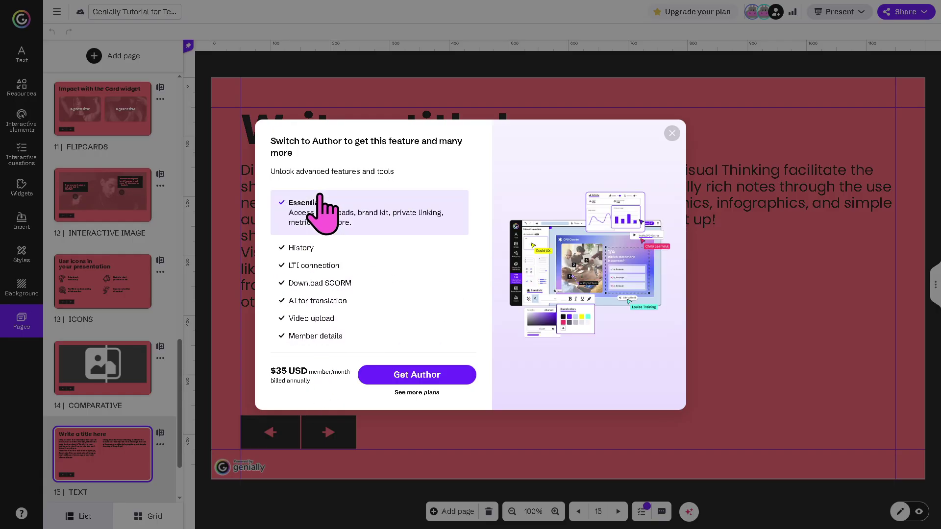
pyautogui.moveTo(427, 260)
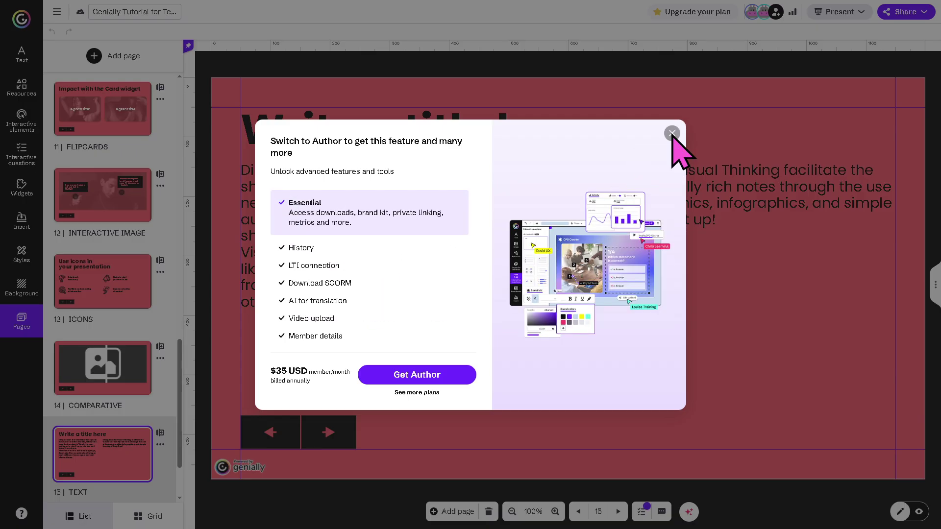
# Step: Dismiss the upgrade offer, then raise the Brian voice's speed and lower its pitch
pyautogui.click(671, 133)
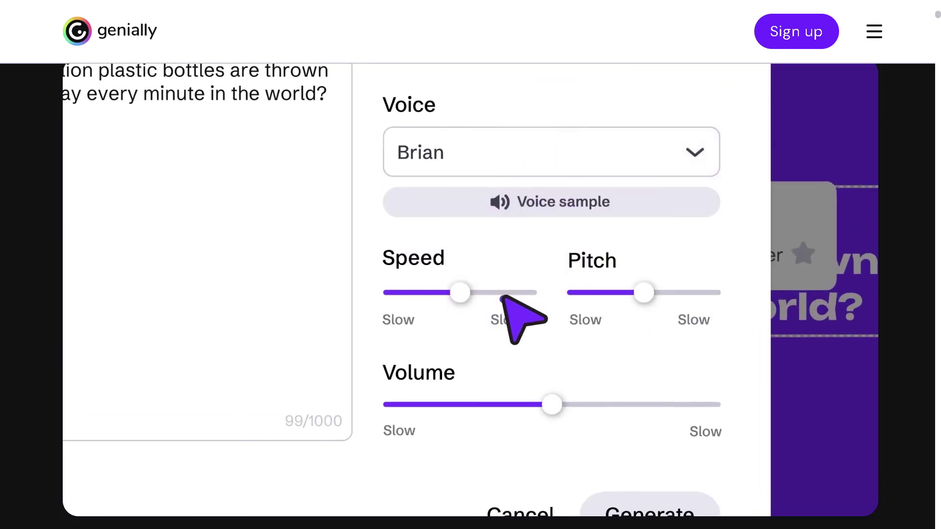
pyautogui.click(501, 294)
pyautogui.click(613, 294)
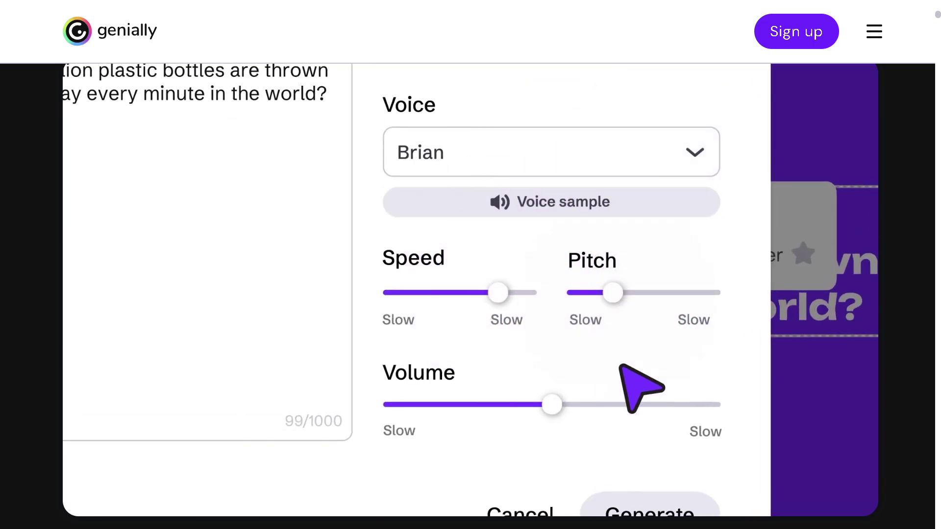